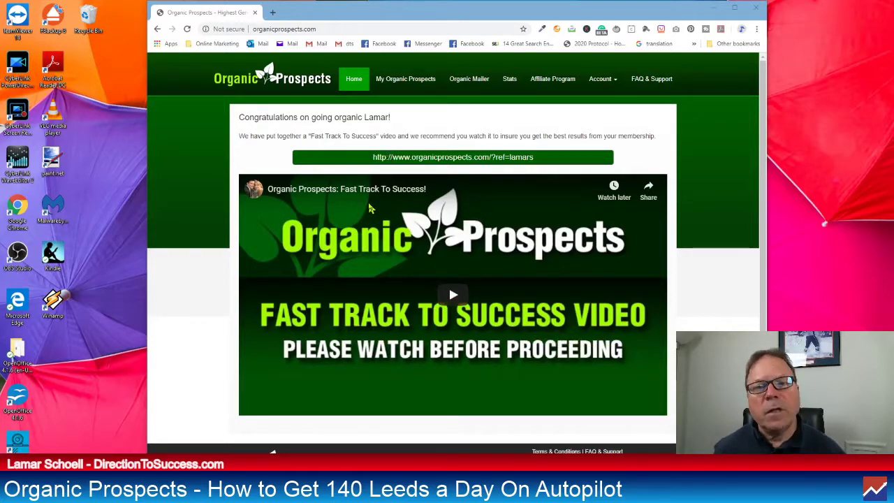
Highlight the full referral link shown above the Fast Track To Success video on the home page.
left_click(374, 156)
left_click_drag(373, 157, 552, 160)
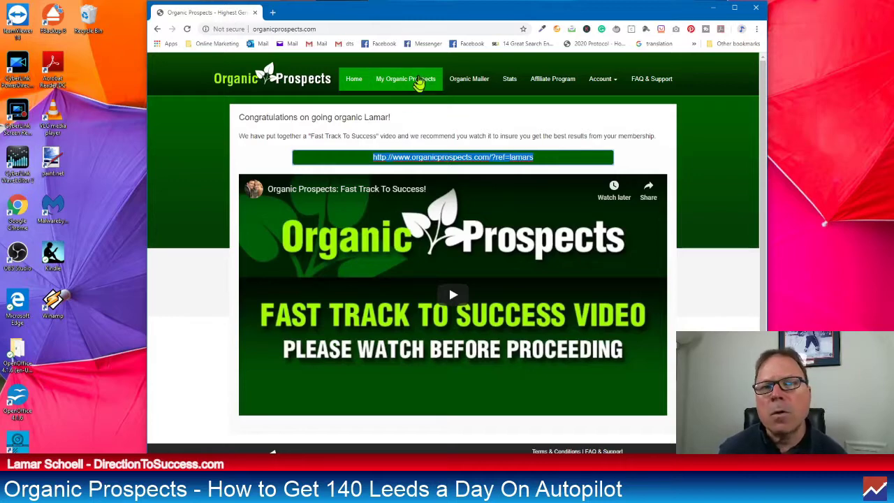
Open the My Organic Prospects page and look through the daily prospect lists down to the page links and back.
left_click(414, 77)
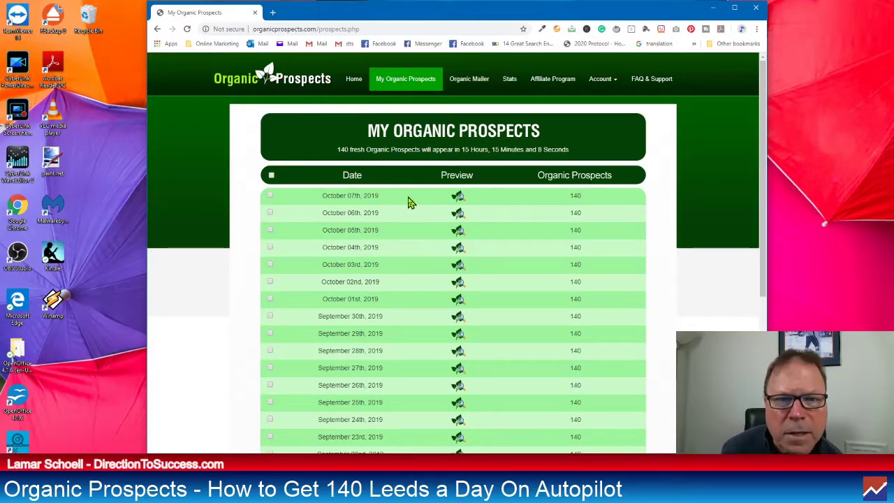
scroll(411, 203, "down", 1)
scroll(411, 203, "up", 1)
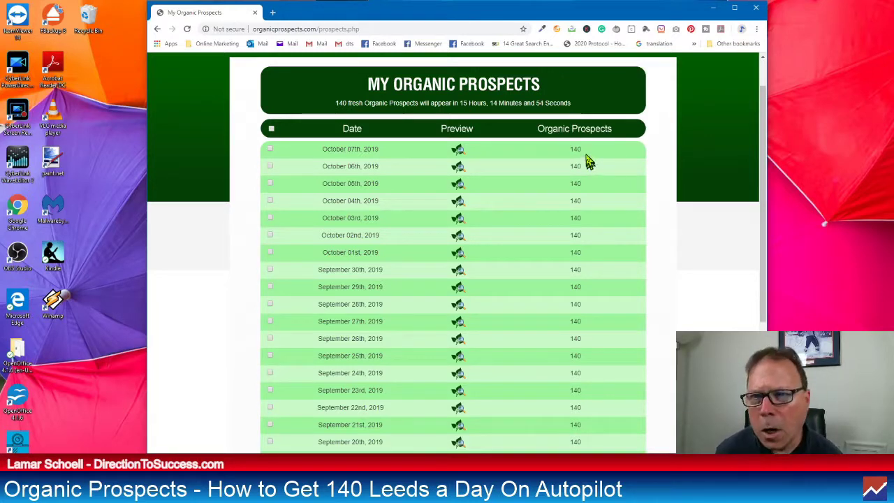
scroll(587, 167, "down", 1)
scroll(587, 171, "down", 5)
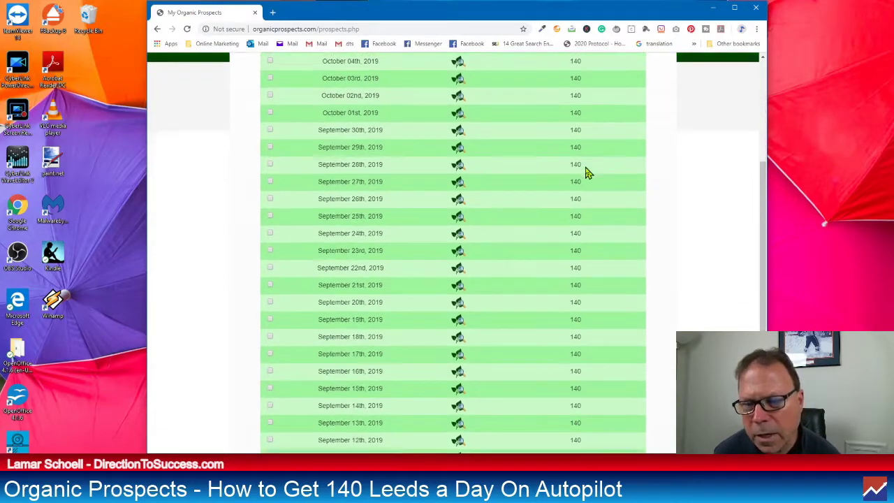
scroll(587, 173, "up", 7)
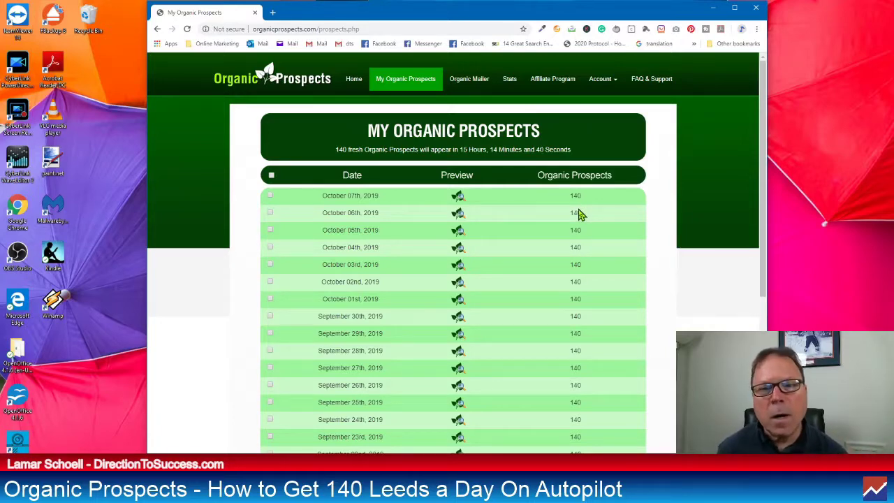
scroll(579, 215, "down", 1)
scroll(579, 215, "up", 1)
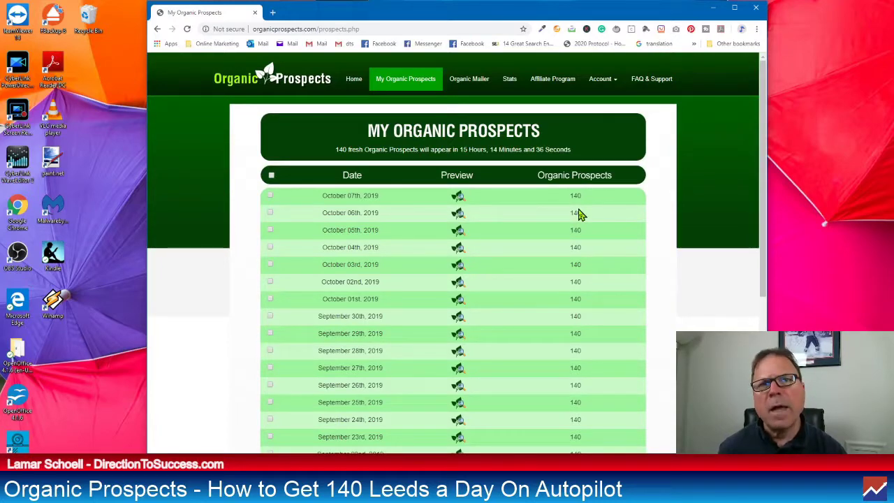
scroll(580, 213, "down", 2)
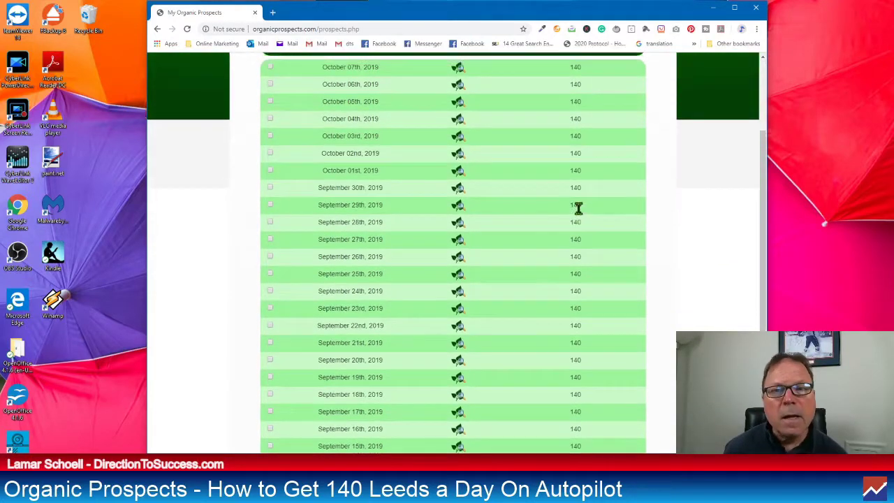
scroll(579, 210, "up", 2)
scroll(578, 210, "down", 1)
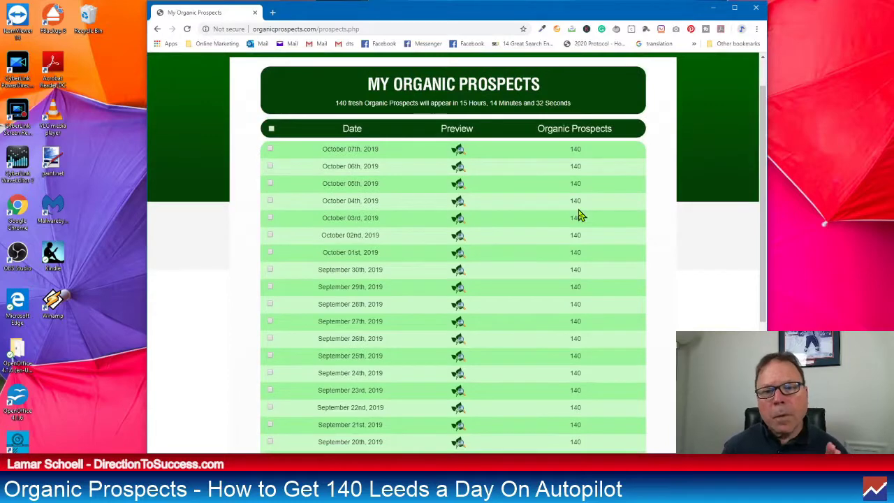
scroll(579, 216, "down", 5)
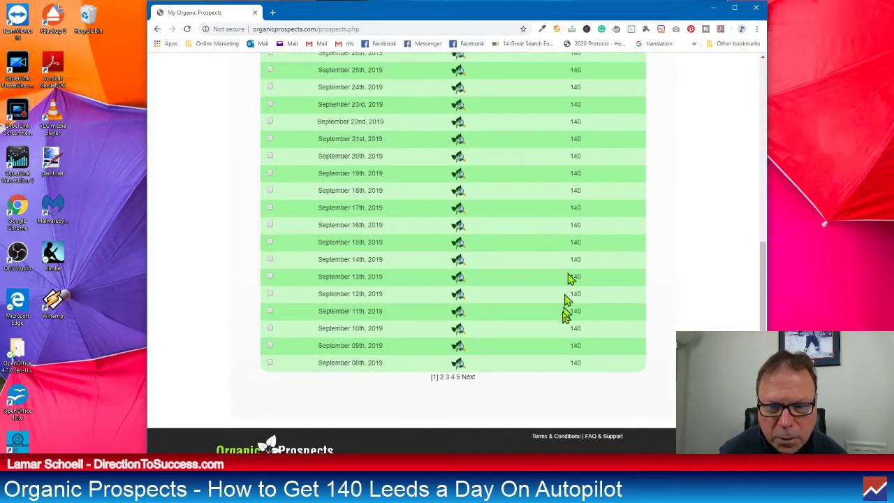
scroll(555, 343, "up", 1)
scroll(548, 293, "up", 5)
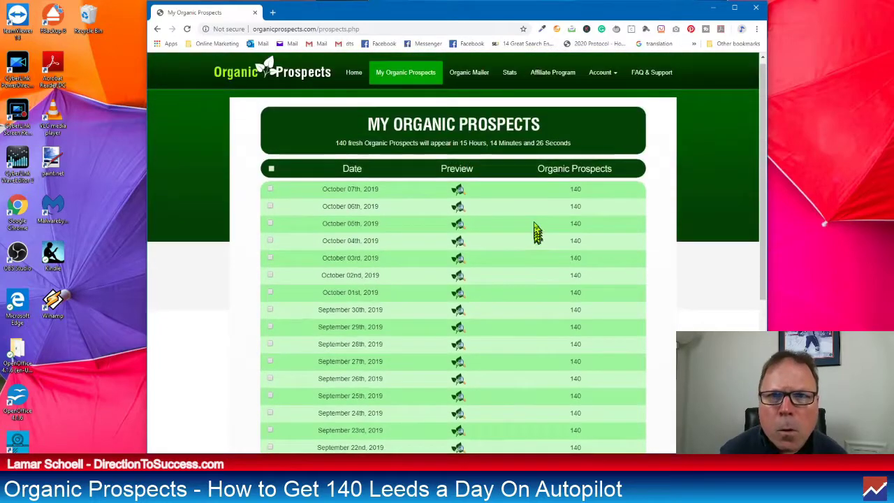
Select all the dated prospect lists on the page and download them.
left_click(271, 175)
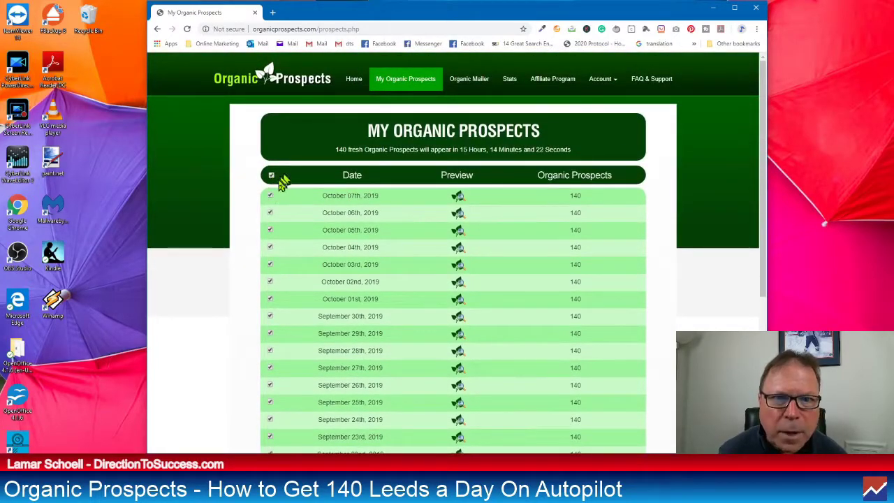
scroll(294, 206, "down", 5)
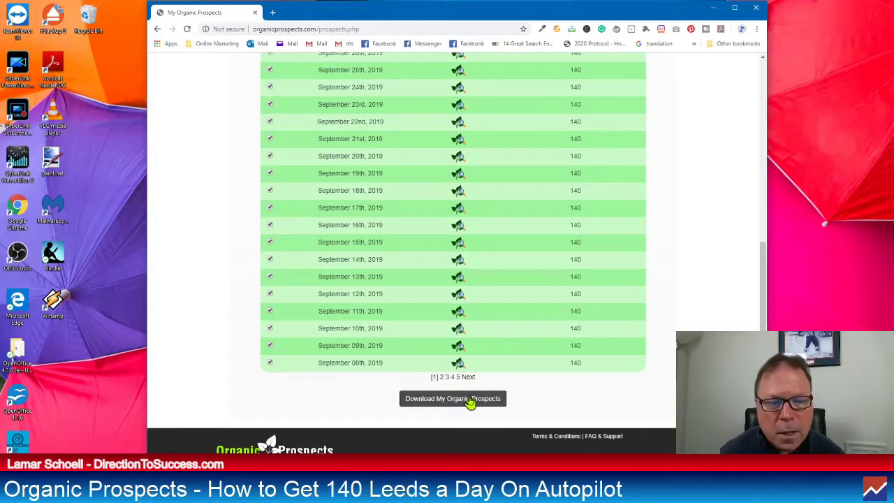
left_click(471, 402)
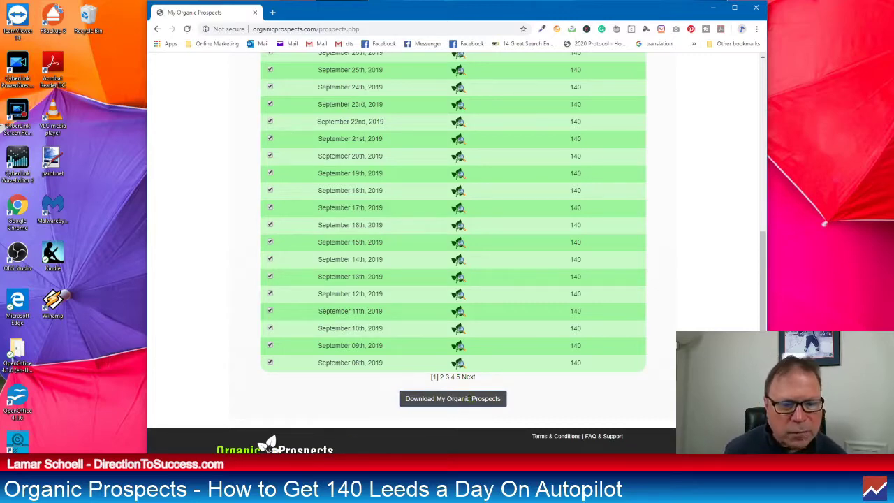
Clear the selection of all dates, select only October 07th, 2019, and download that day's prospects.
scroll(272, 250, "up", 5)
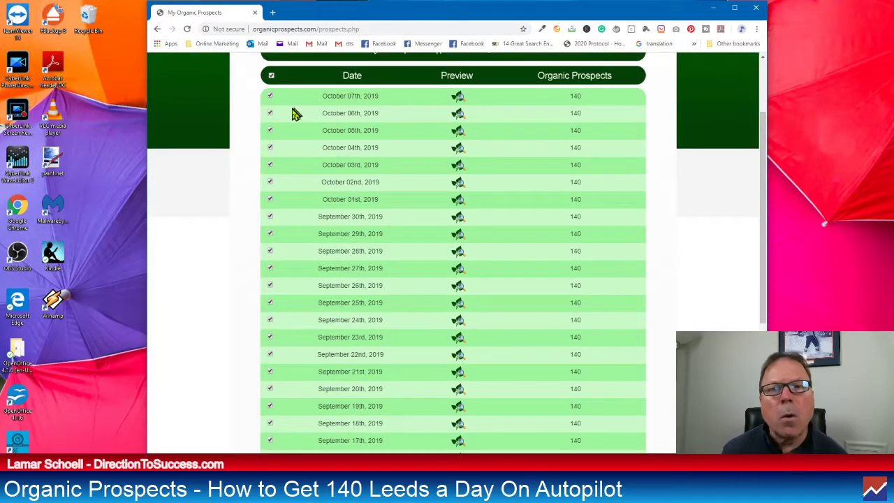
scroll(294, 114, "down", 5)
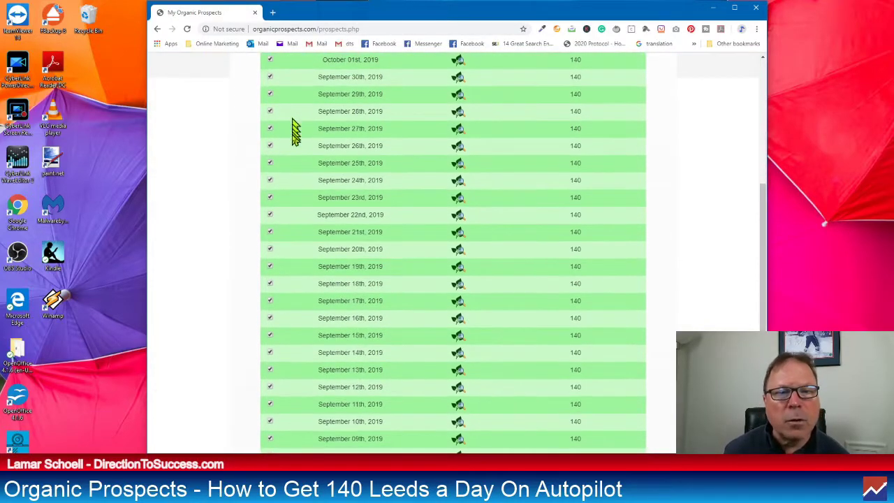
scroll(308, 233, "up", 5)
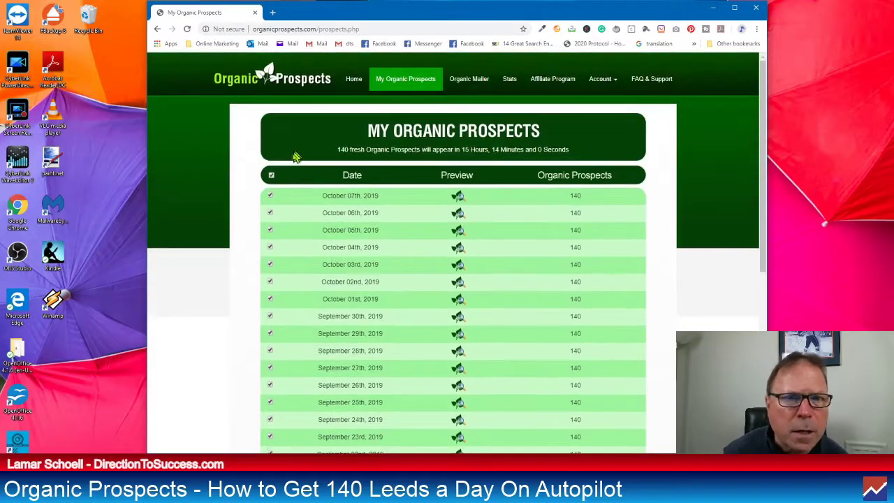
left_click(271, 176)
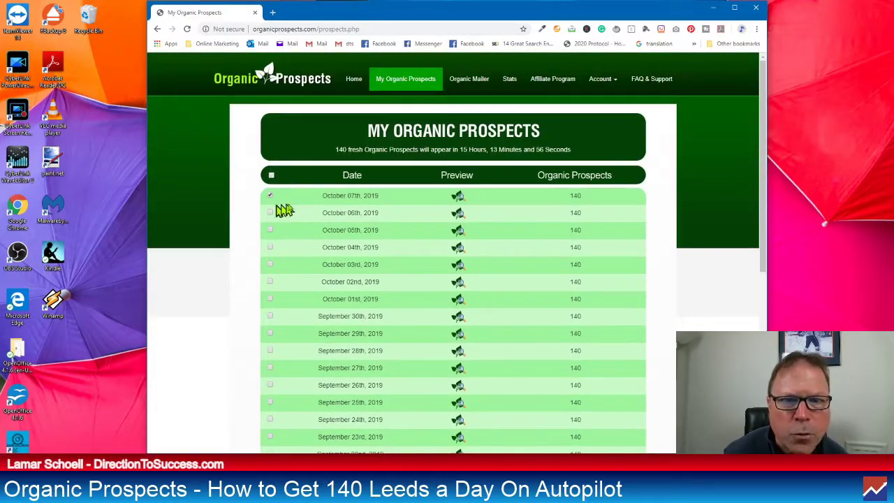
left_click(271, 197)
scroll(315, 339, "down", 5)
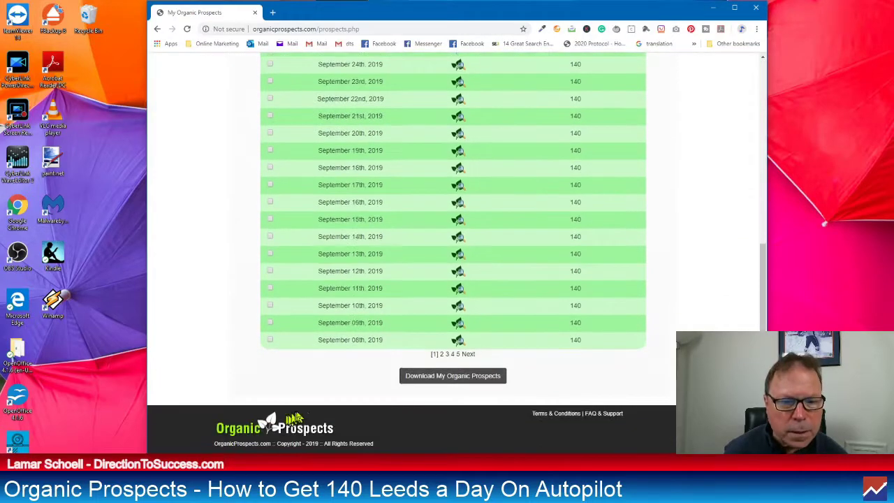
left_click(436, 380)
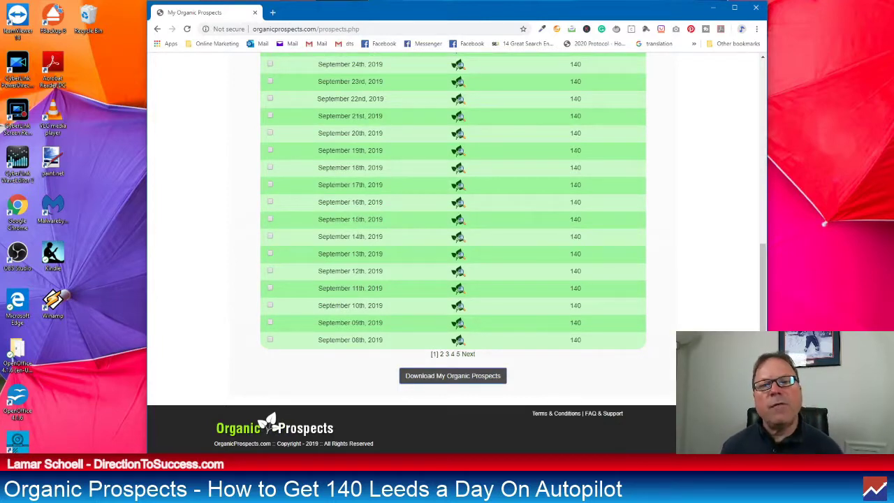
Open the Organic Mailer page and select all the prospect lists for the mailing.
scroll(607, 224, "up", 10)
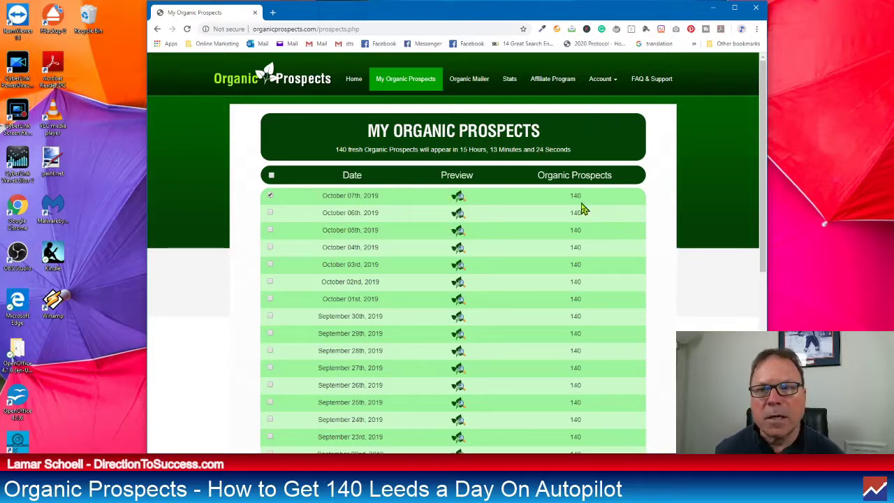
left_click(464, 84)
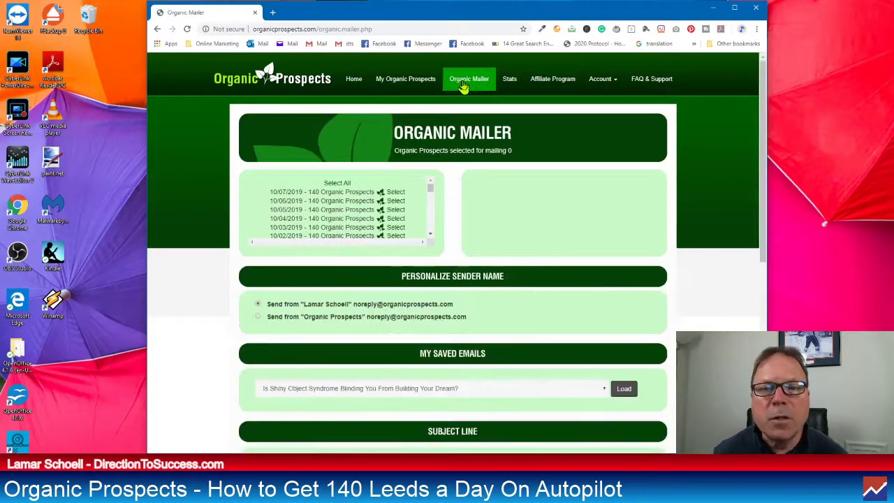
scroll(472, 212, "down", 2)
scroll(473, 209, "up", 2)
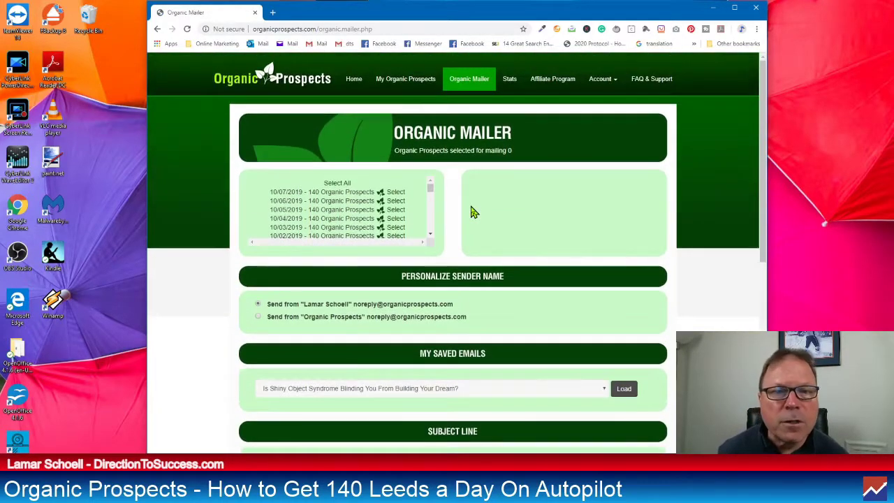
left_click(343, 186)
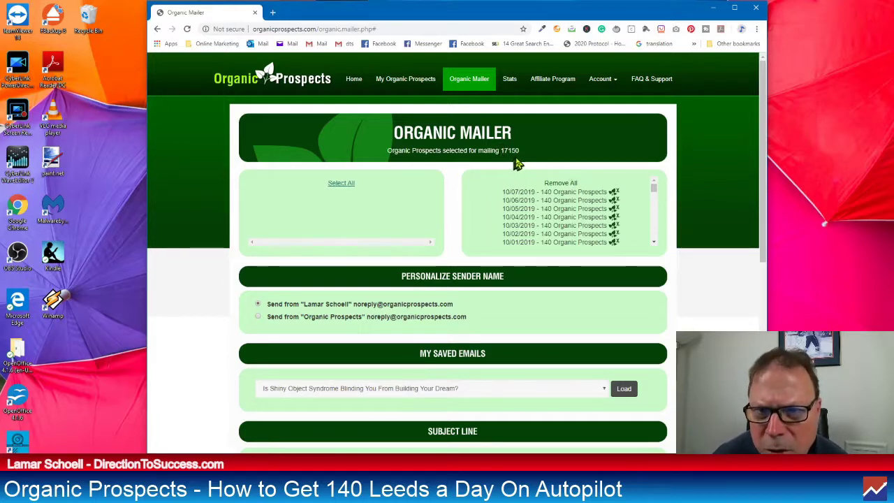
Examine the mailer's sender name options and preview the suggested entries for the subject line.
scroll(519, 162, "down", 2)
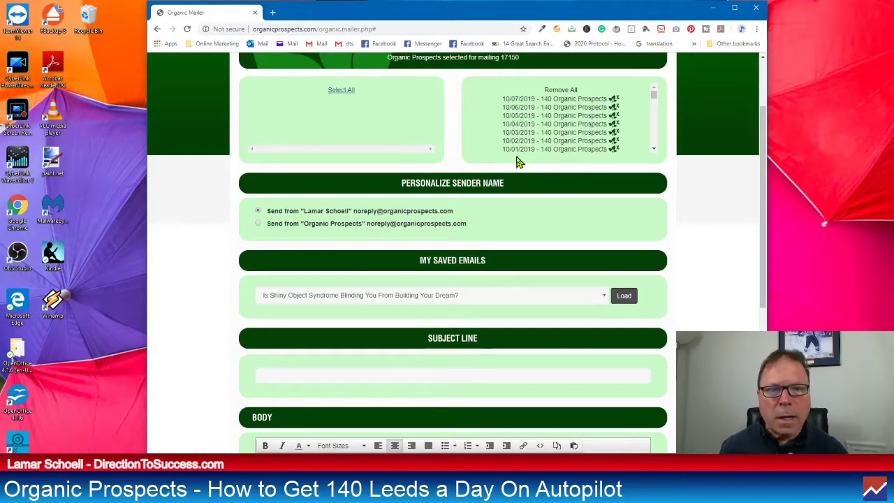
scroll(519, 162, "down", 2)
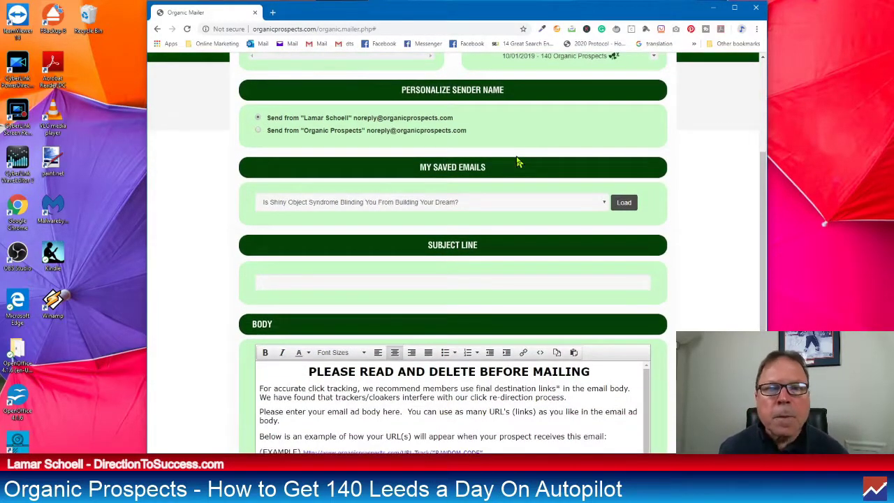
scroll(518, 162, "up", 1)
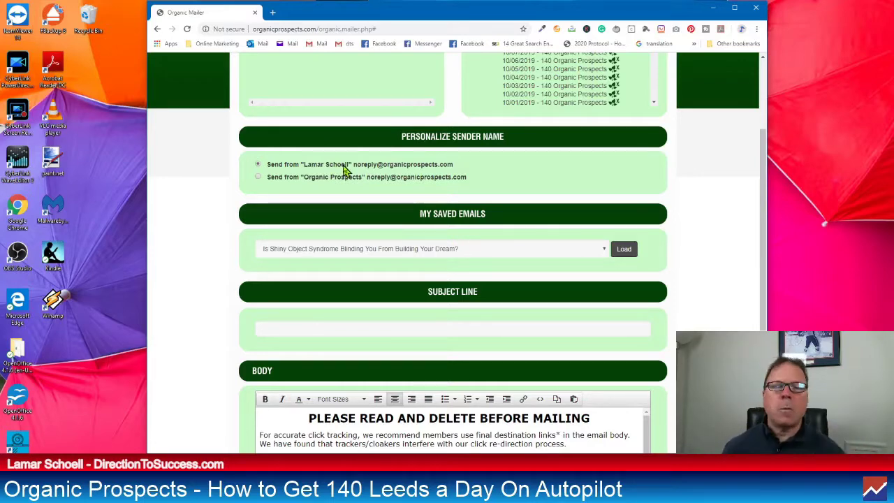
scroll(435, 245, "down", 3)
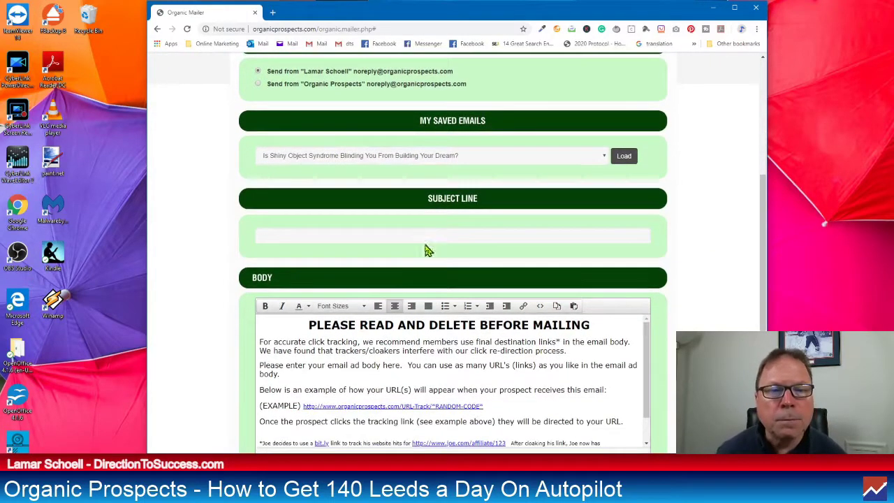
left_click(292, 240)
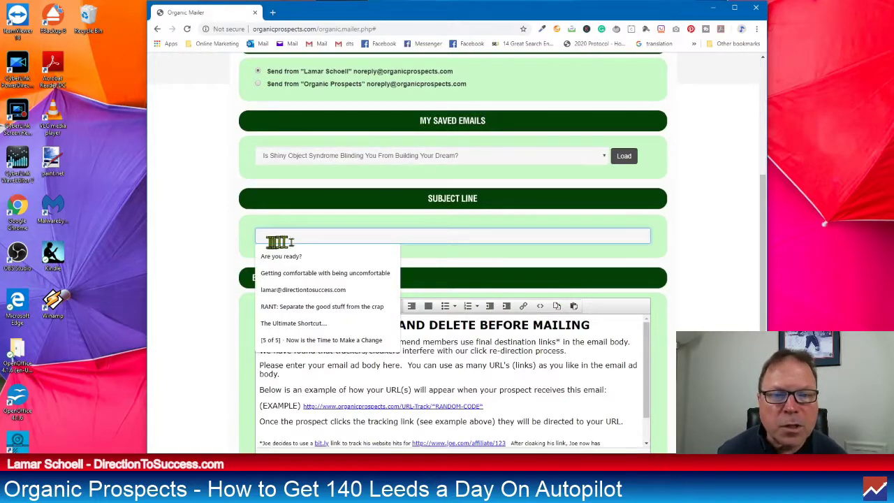
key("Up")
key("Up")
key("Up")
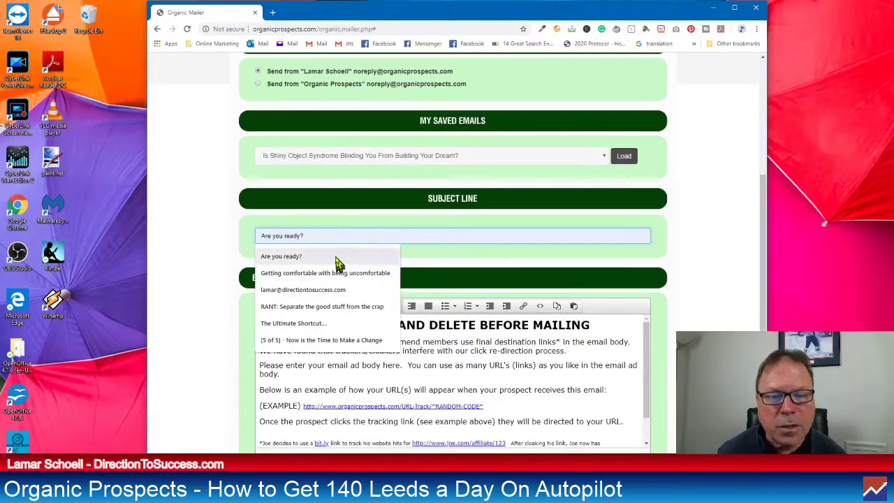
Look through the whole list of saved emails and close it without choosing one.
left_click(605, 158)
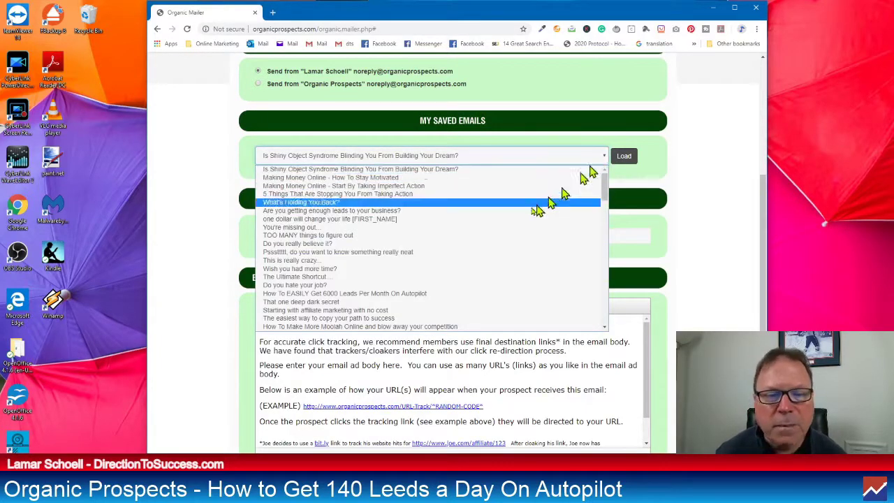
scroll(529, 217, "down", 10)
scroll(529, 217, "down", 5)
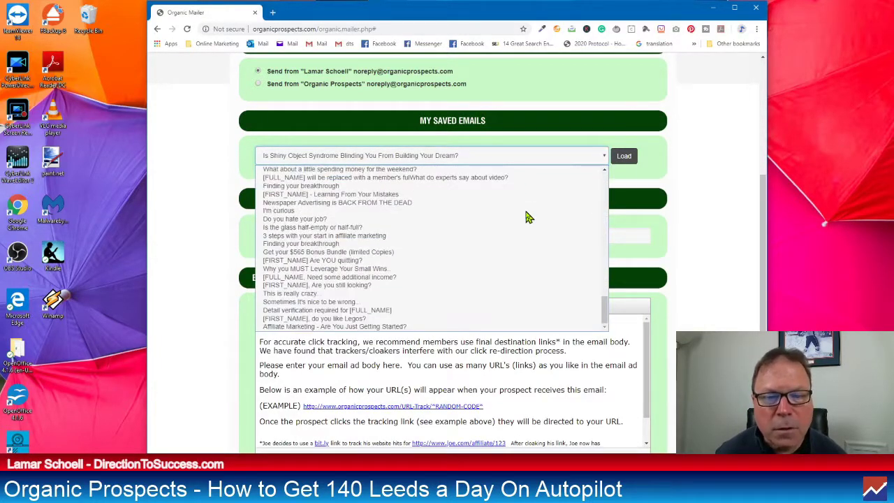
scroll(515, 228, "up", 15)
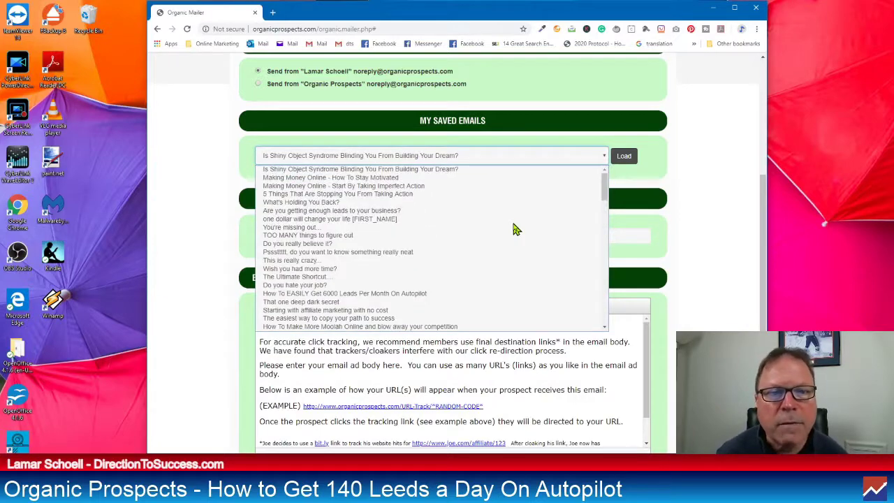
left_click(691, 180)
Examine the email body editor with its mailing instructions, the email variables and the mailing status.
scroll(690, 180, "down", 1)
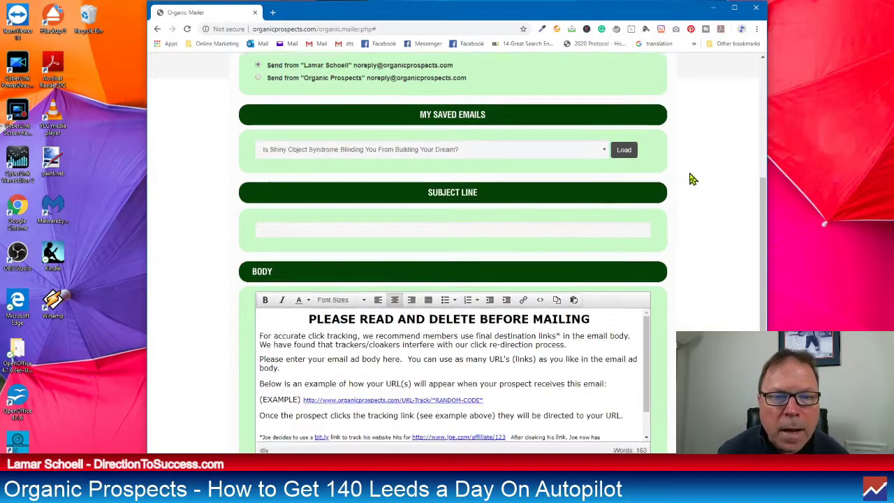
scroll(691, 180, "down", 1)
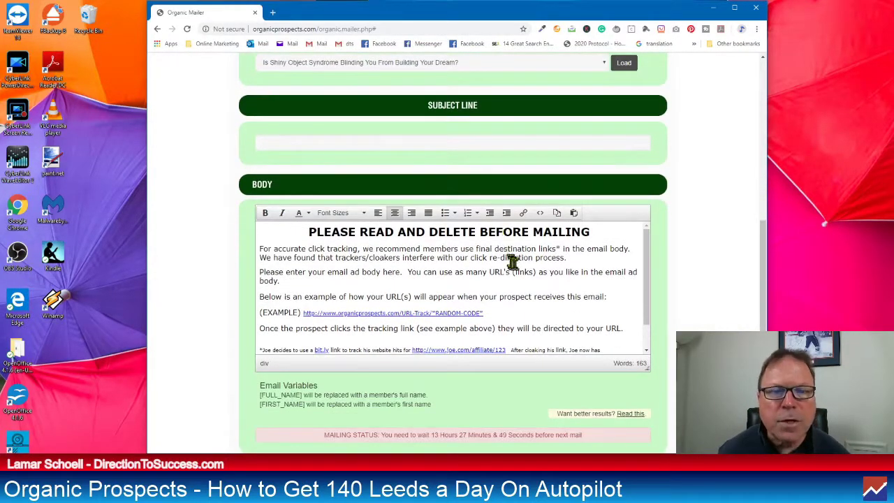
scroll(513, 262, "down", 1)
scroll(725, 228, "up", 1)
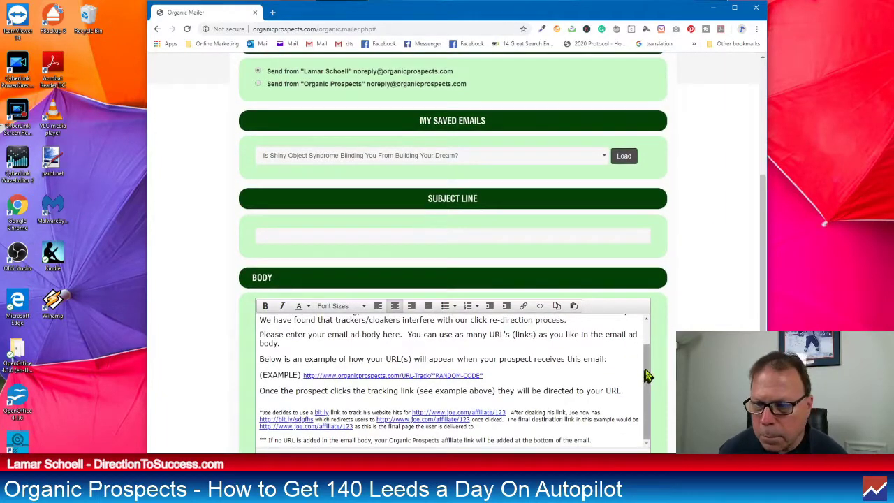
Delete all of the pre-filled mailing instructions from the email body.
scroll(648, 375, "up", 1)
scroll(713, 300, "down", 2)
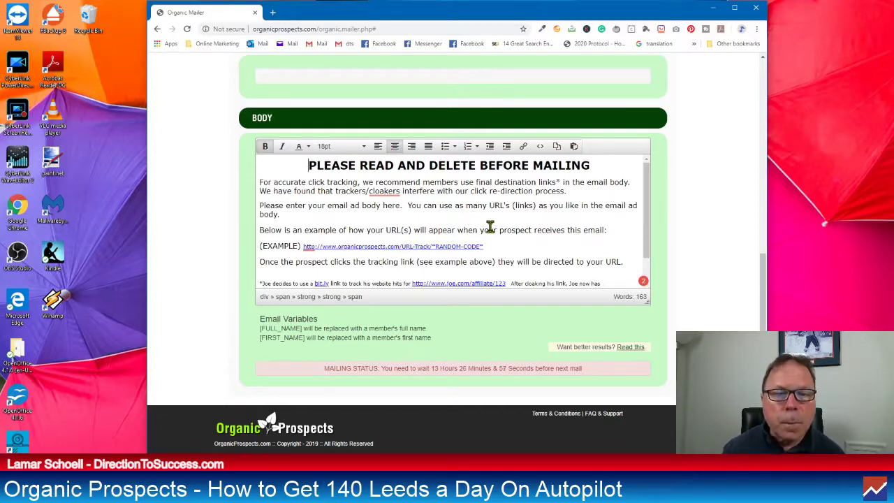
left_click_drag(259, 168, 523, 243)
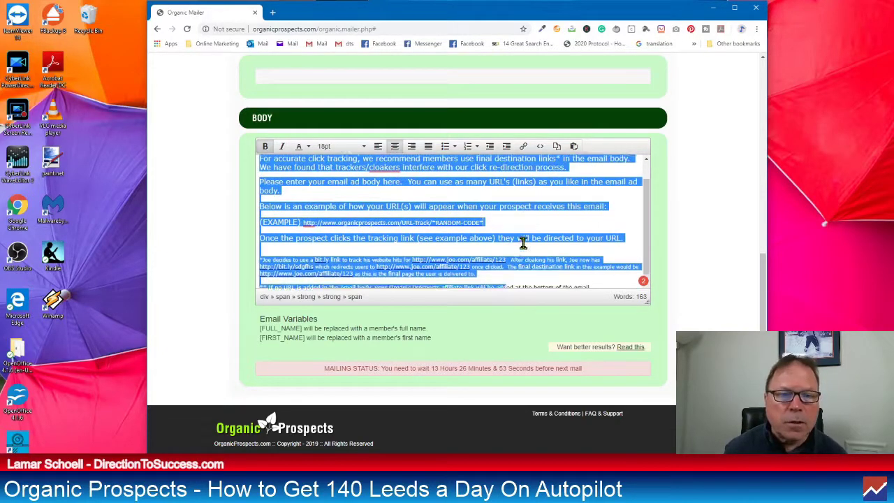
scroll(523, 244, "up", 1)
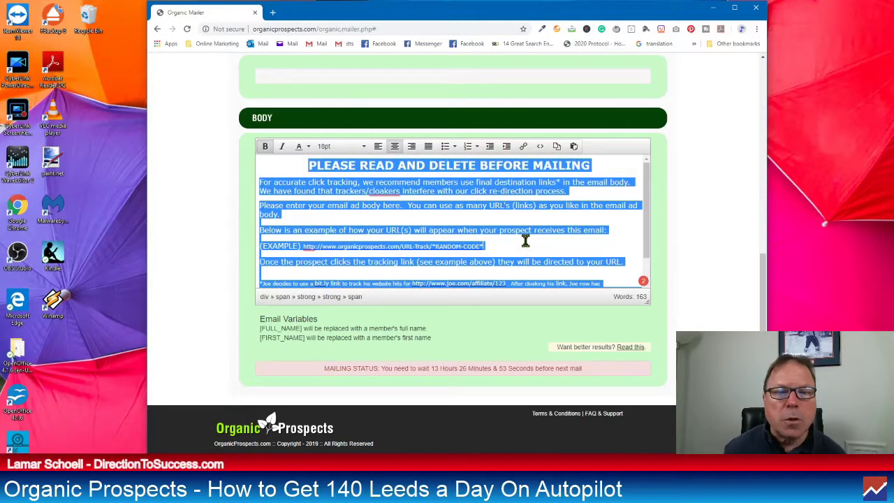
left_click(459, 249)
scroll(459, 246, "down", 1)
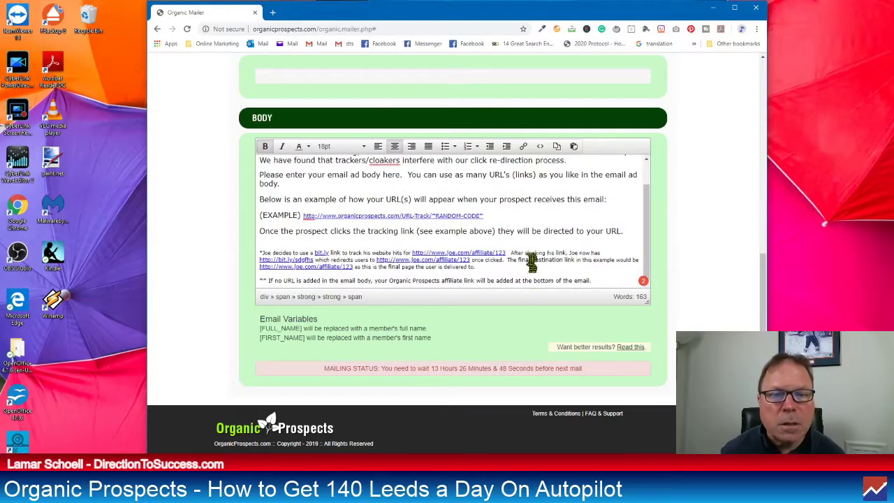
left_click(437, 231)
key("shift+Home")
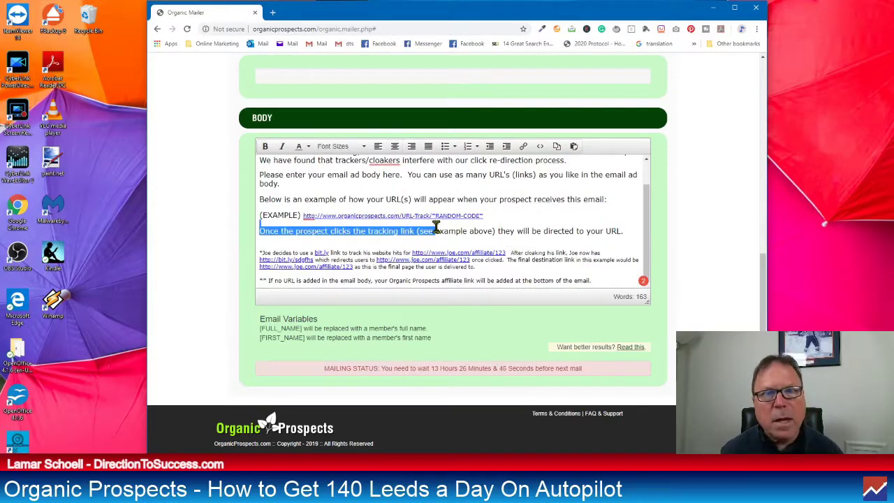
key("ctrl+a")
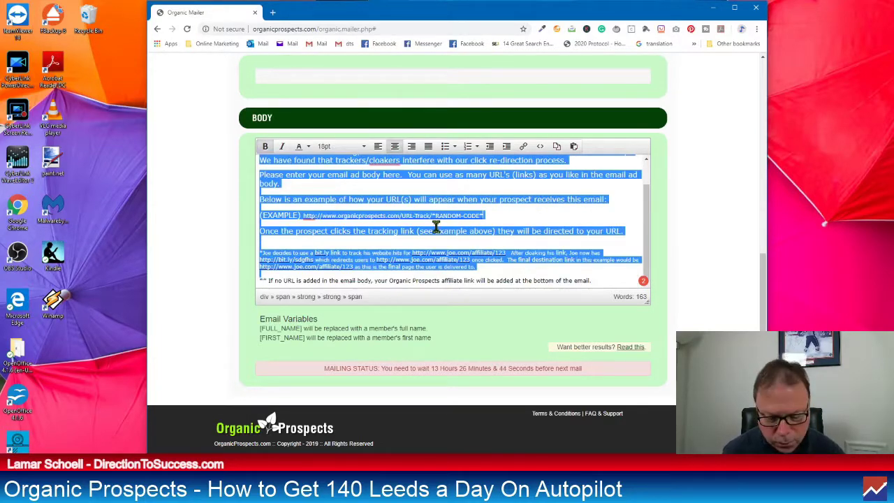
key("Delete")
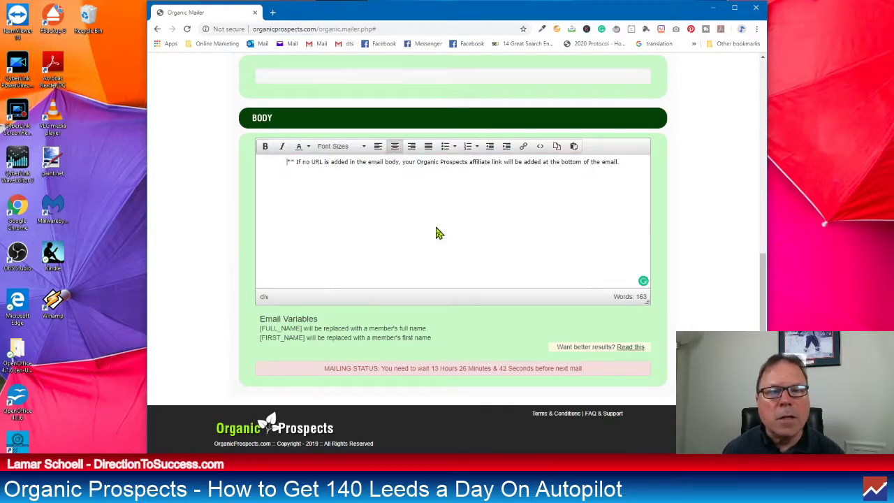
key("ctrl+a")
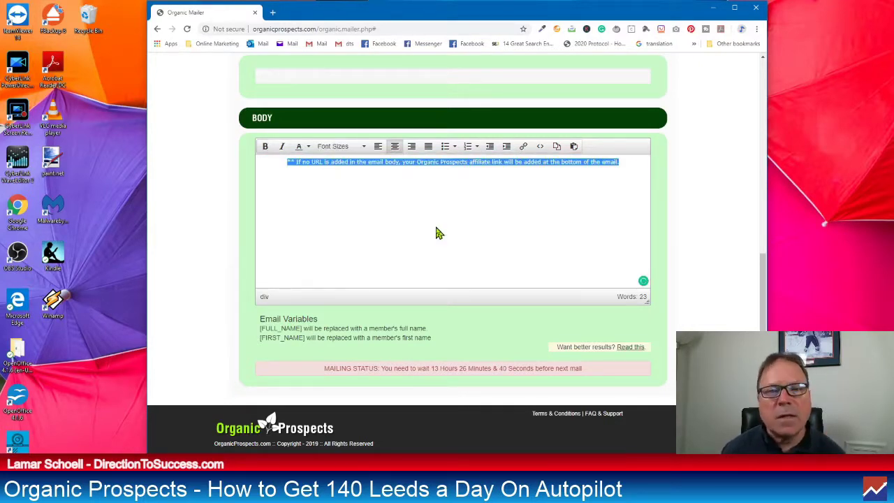
key("Delete")
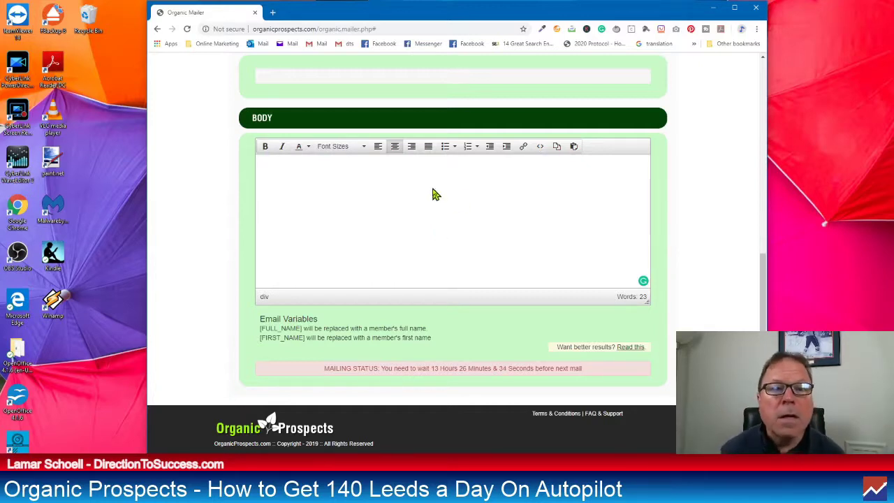
Reload the mailer page to bring back the default body instructions and read through them.
key("F5")
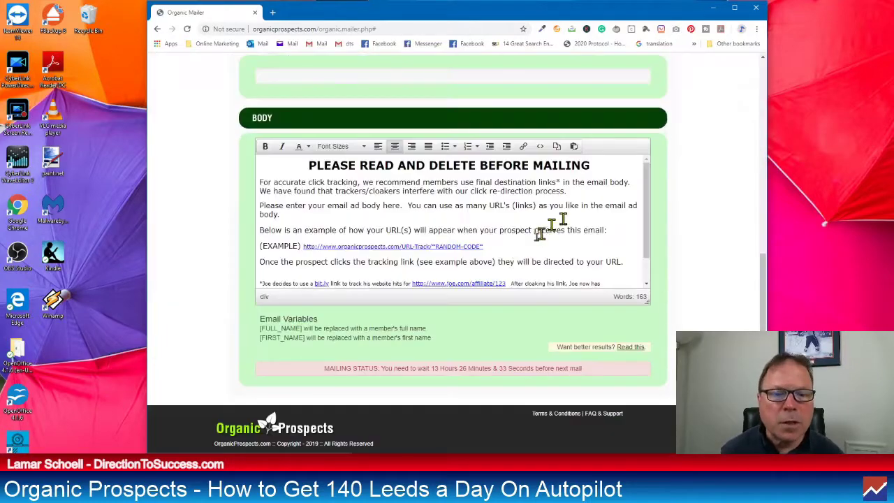
scroll(517, 243, "down", 1)
scroll(517, 243, "up", 1)
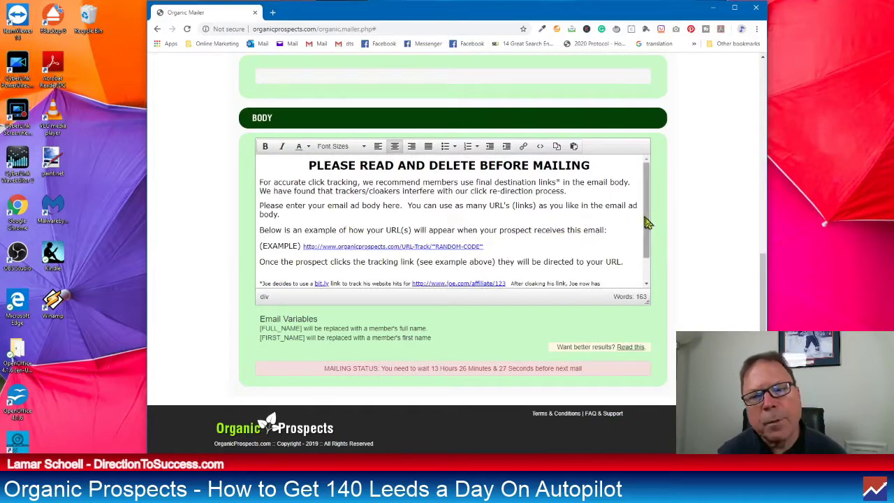
left_click_drag(648, 239, 648, 260)
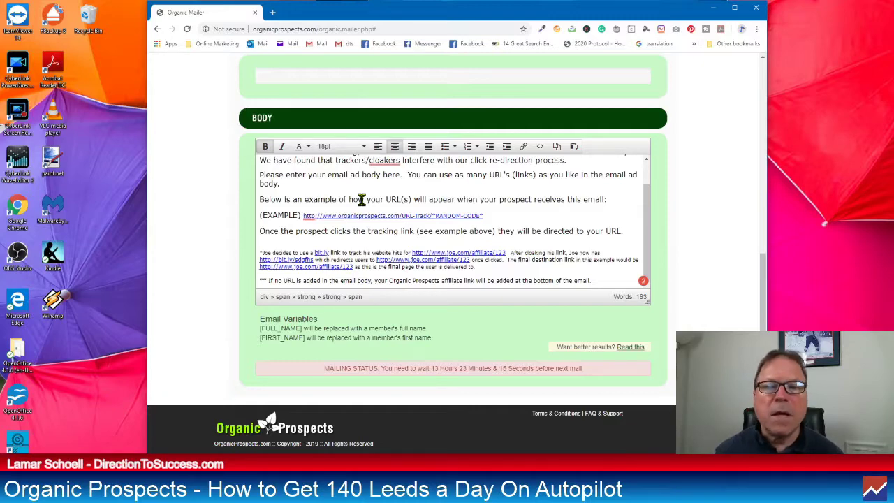
Select all the prospect lists for the mailing and look through the selected dates.
scroll(361, 199, "up", 2)
scroll(688, 135, "up", 3)
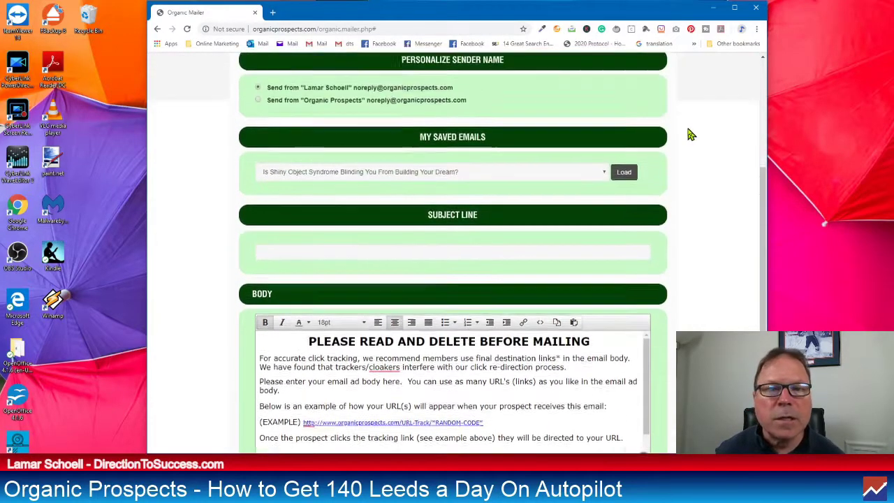
scroll(688, 134, "up", 3)
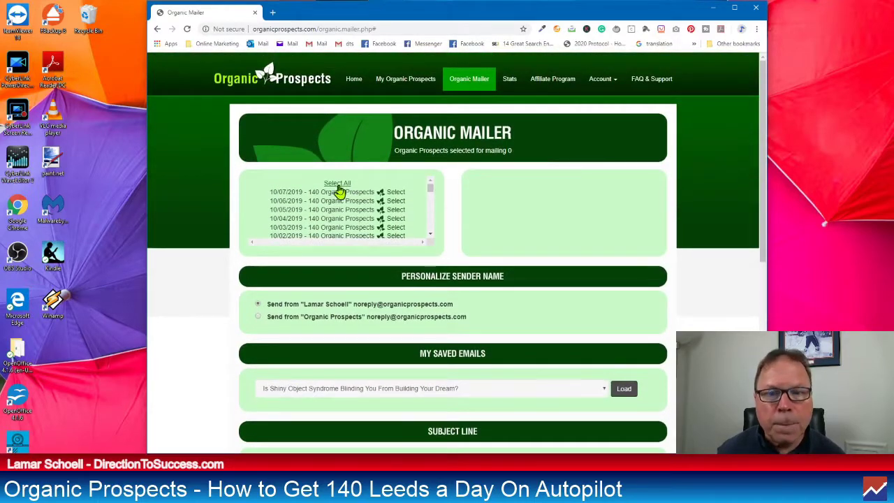
left_click(338, 184)
scroll(356, 198, "down", 1)
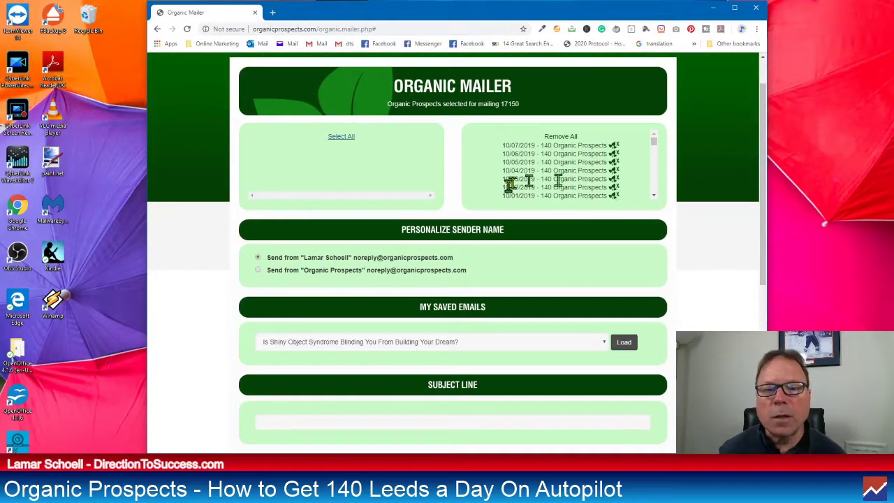
scroll(559, 180, "down", 5)
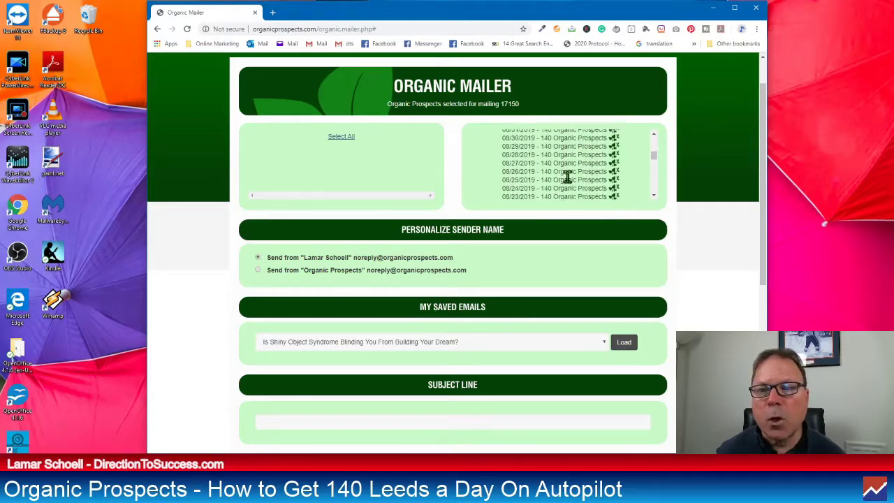
scroll(552, 181, "down", 5)
scroll(504, 251, "down", 2)
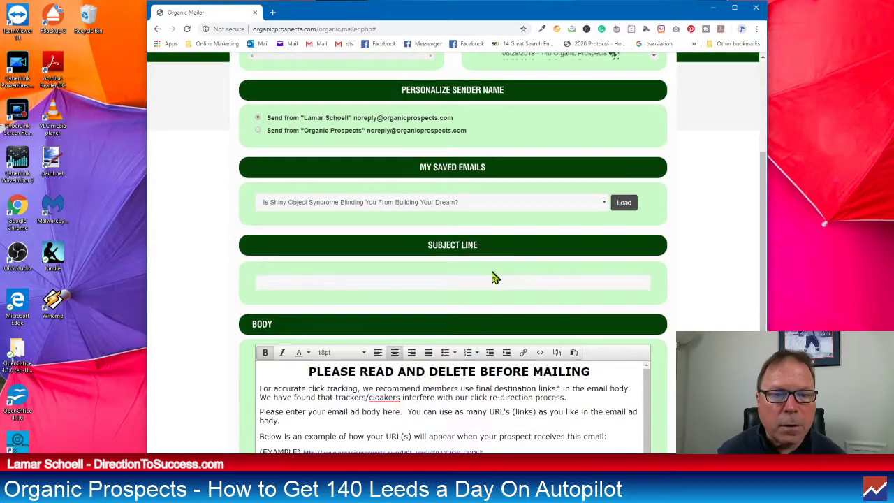
Review the subject line field, the body editor with its link tool, and the selected prospect lists.
left_click(399, 280)
scroll(462, 300, "down", 3)
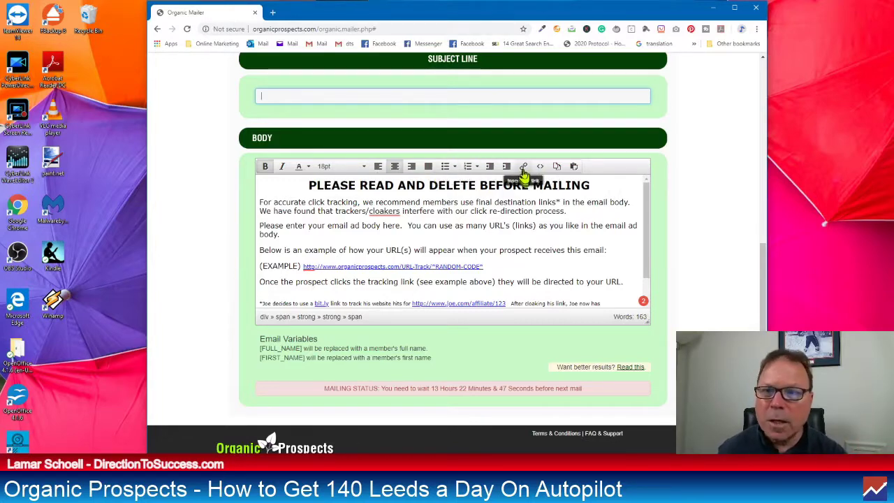
scroll(475, 164, "up", 1)
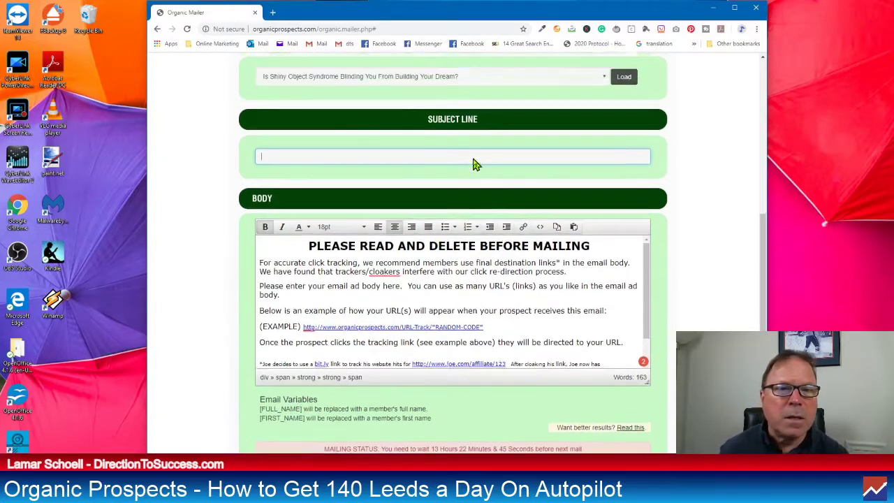
scroll(475, 165, "up", 2)
scroll(663, 230, "up", 3)
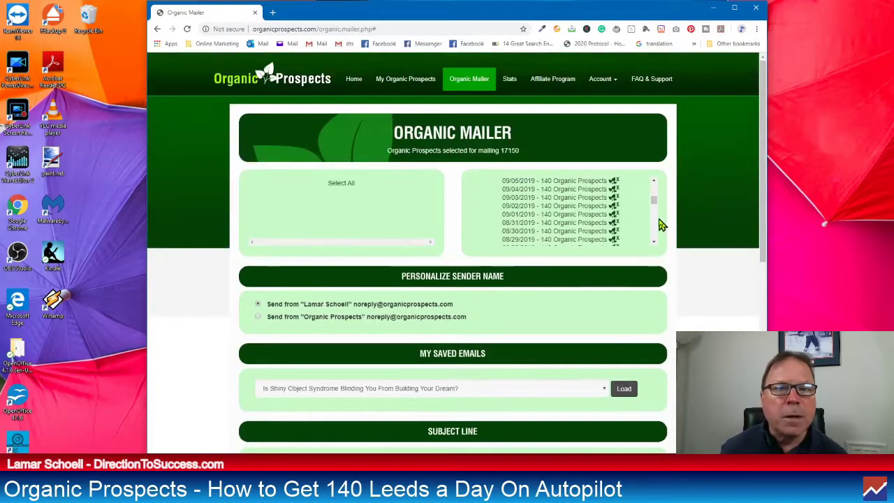
scroll(661, 224, "up", 1)
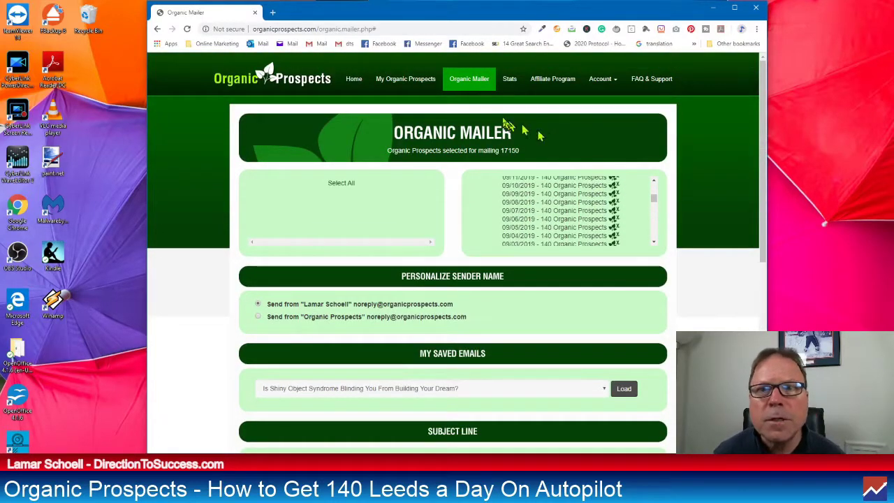
Open the mailing stats, examine the 10/06/2019 mailing's percentage viewed, and go to page 5 of the results.
left_click(510, 82)
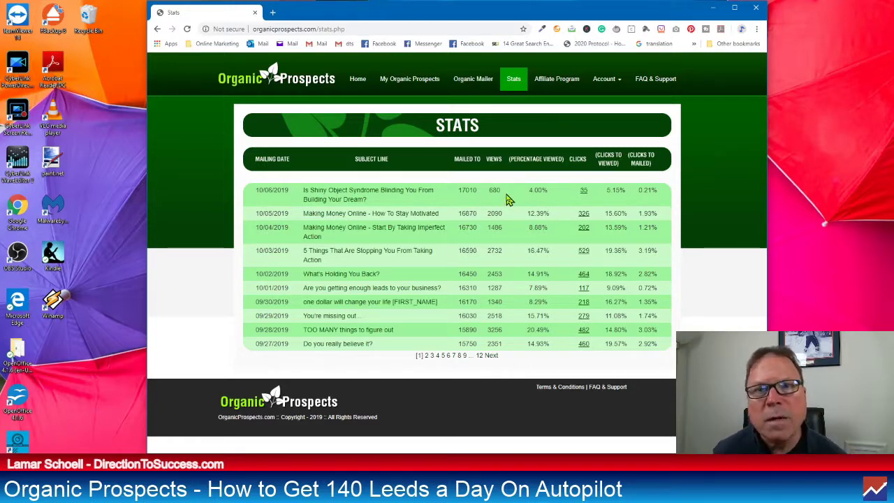
left_click_drag(496, 193, 529, 194)
left_click(544, 192)
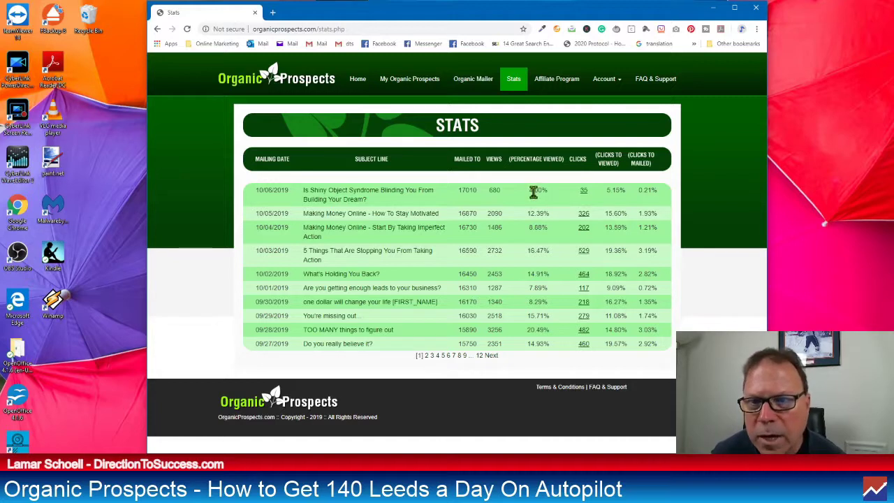
left_click_drag(535, 191, 540, 193)
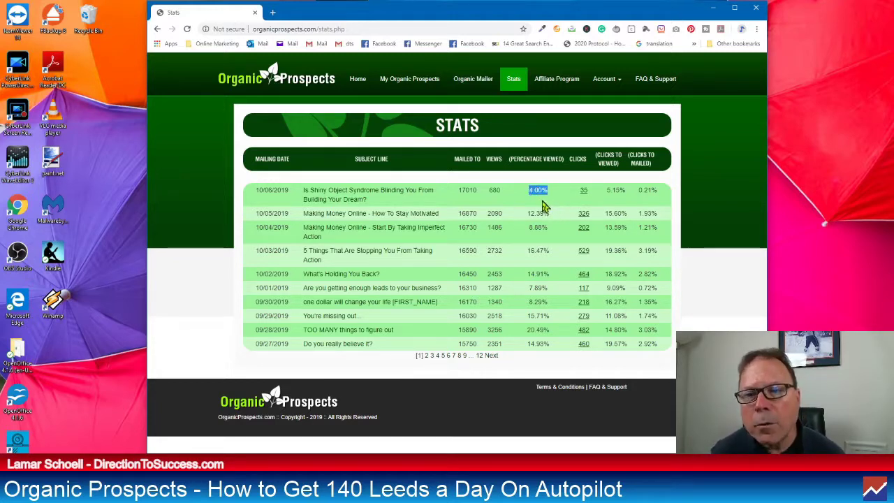
left_click_drag(534, 196, 580, 204)
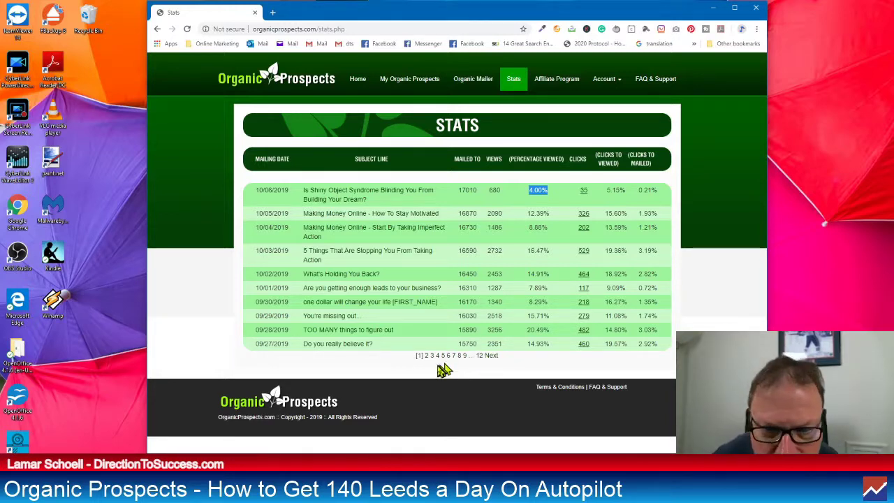
left_click(443, 356)
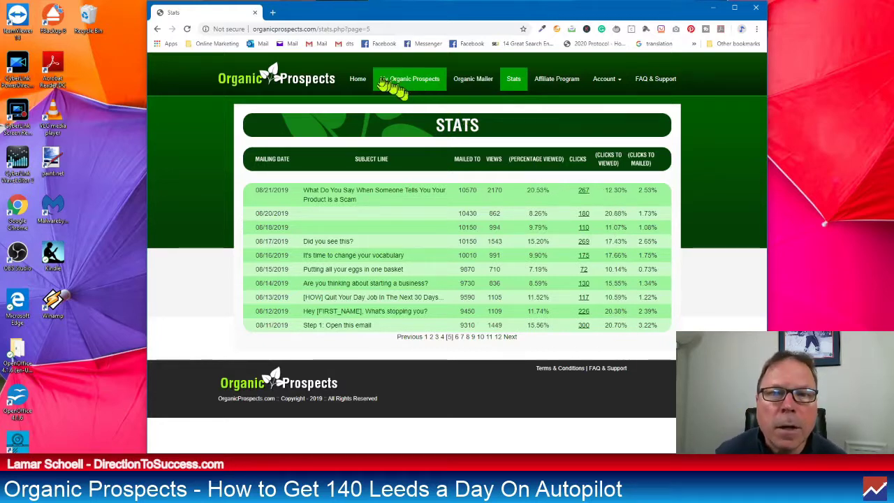
Return to the Organic Mailer and load the saved email "Is Shiny Object Syndrome Blinding You From Building Your Dream?".
left_click(427, 88)
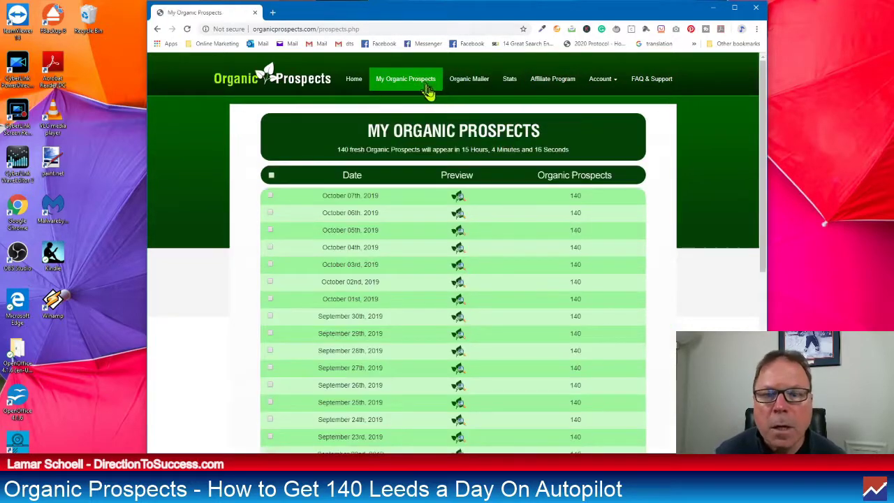
left_click(467, 83)
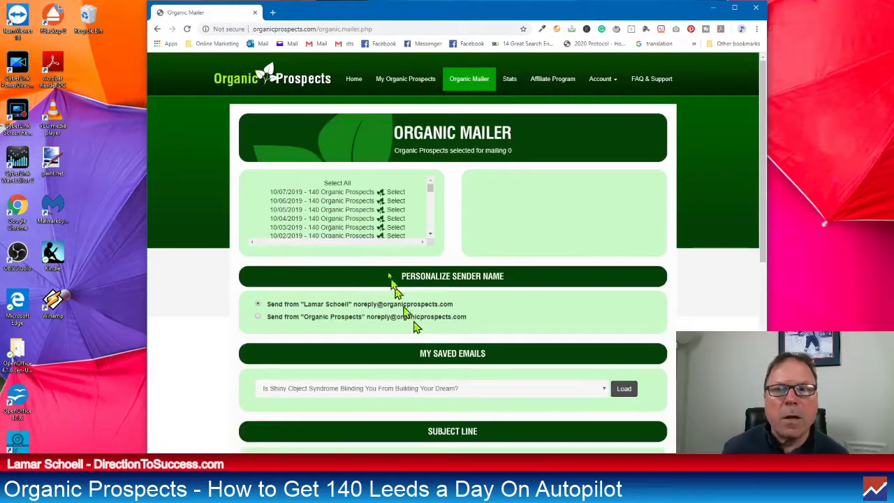
scroll(426, 280, "down", 1)
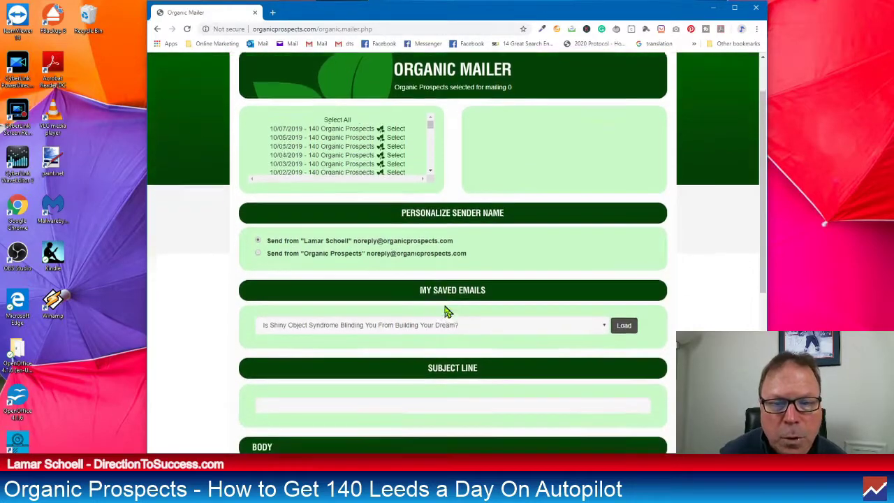
scroll(448, 312, "down", 1)
left_click(602, 250)
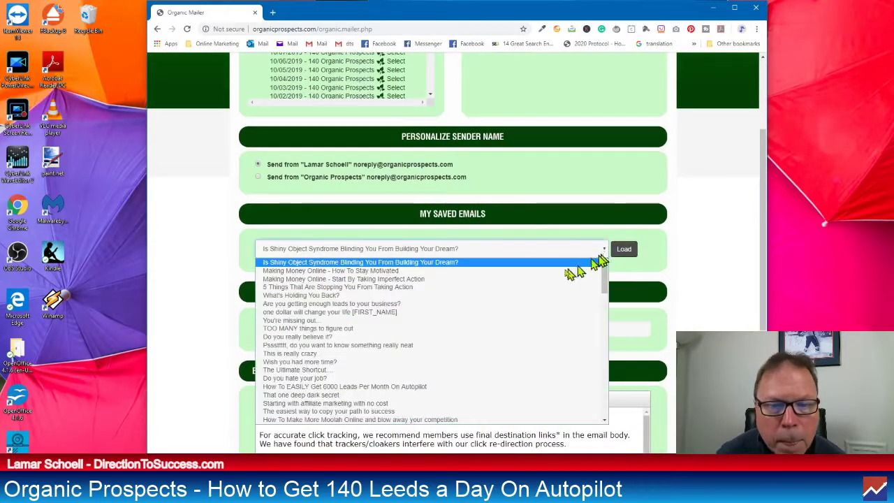
left_click(490, 263)
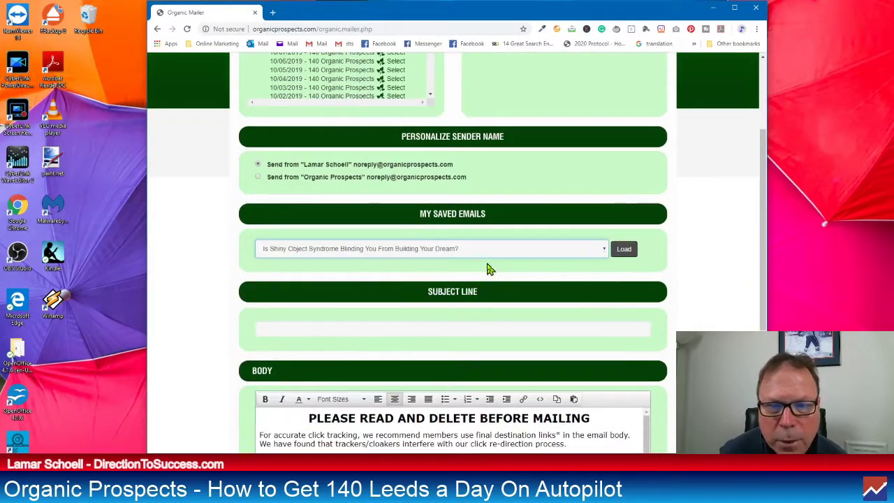
left_click(624, 250)
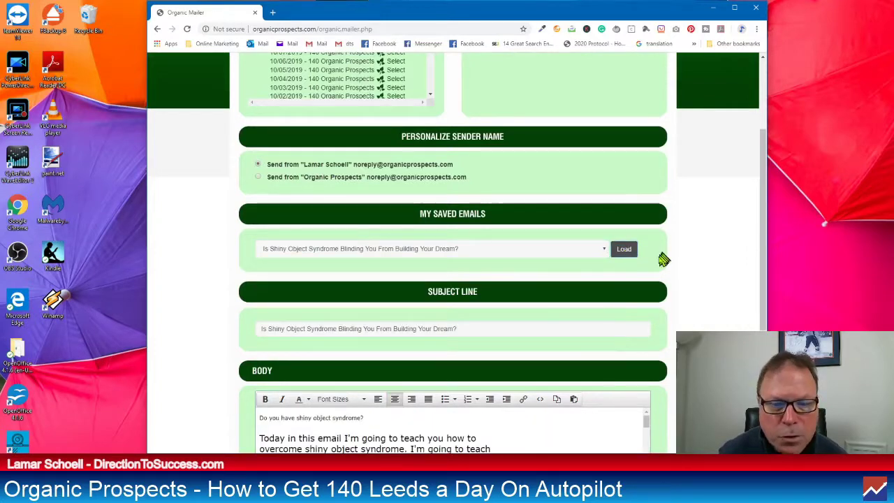
Load the saved email "Making Money Online - How To Stay Motivated" into the mailer.
scroll(664, 265, "down", 4)
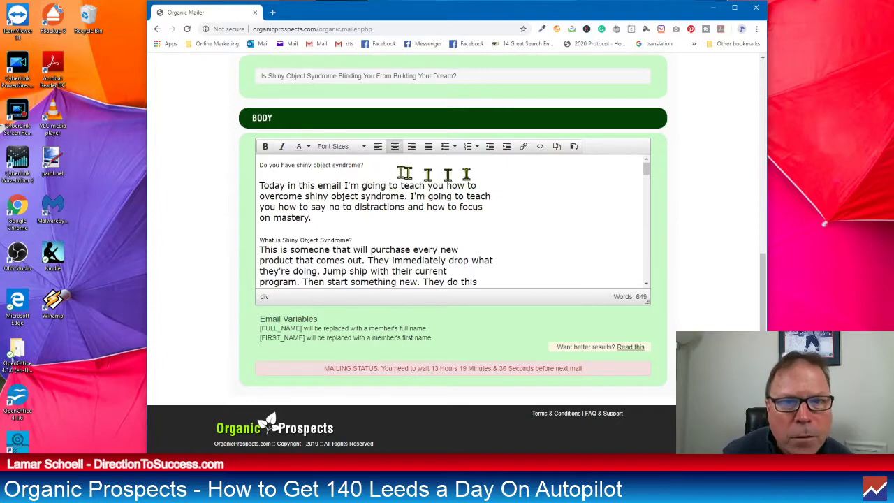
scroll(598, 98, "up", 2)
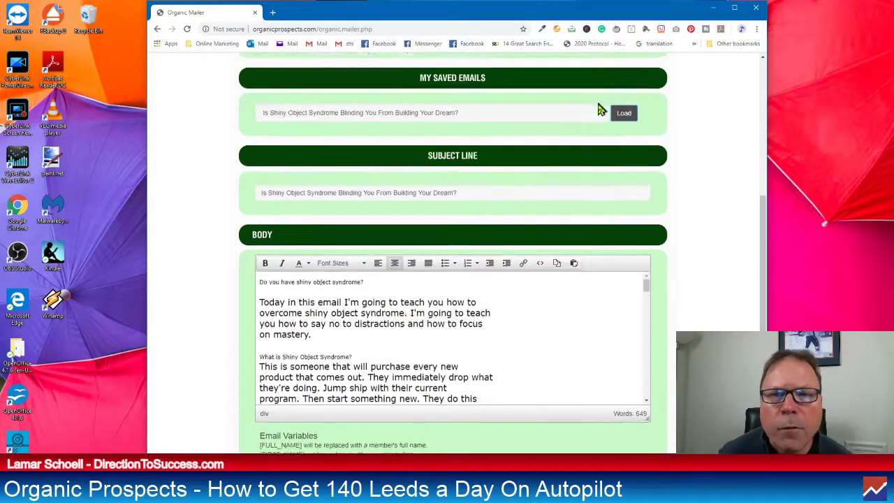
left_click(604, 137)
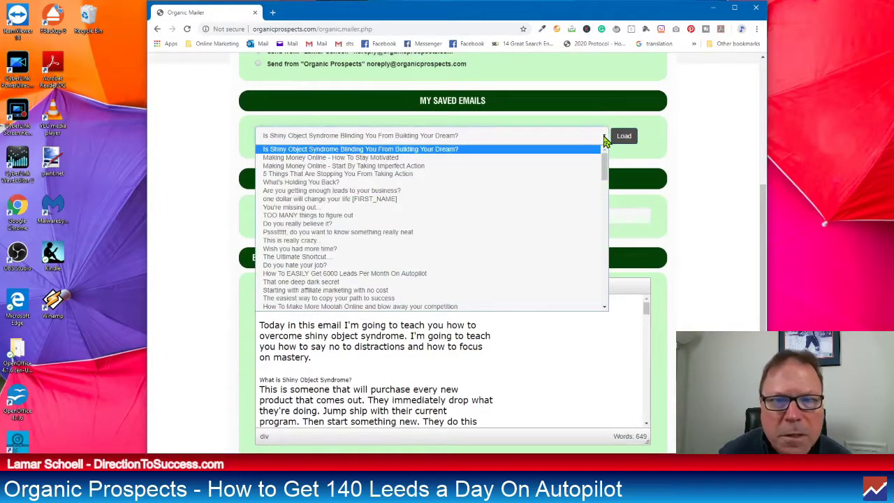
left_click(513, 159)
left_click(624, 137)
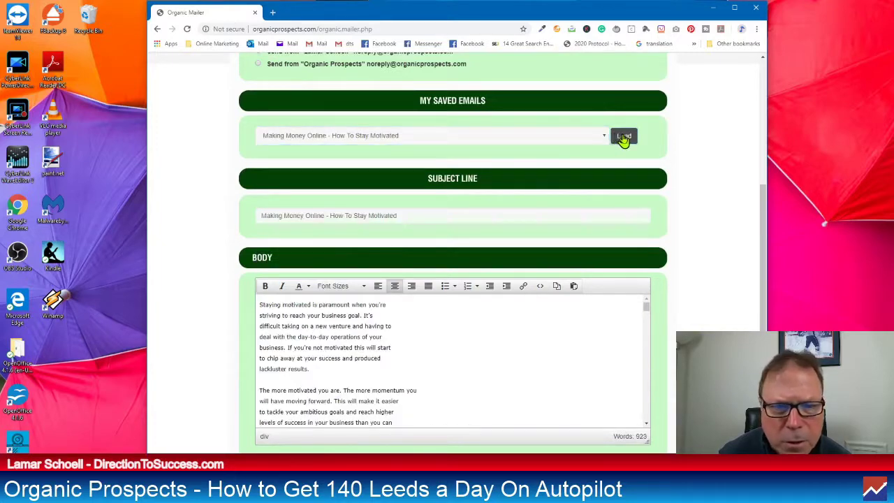
Read through the loaded email's body down to the video link and the P.S. link at its end.
scroll(681, 308, "down", 2)
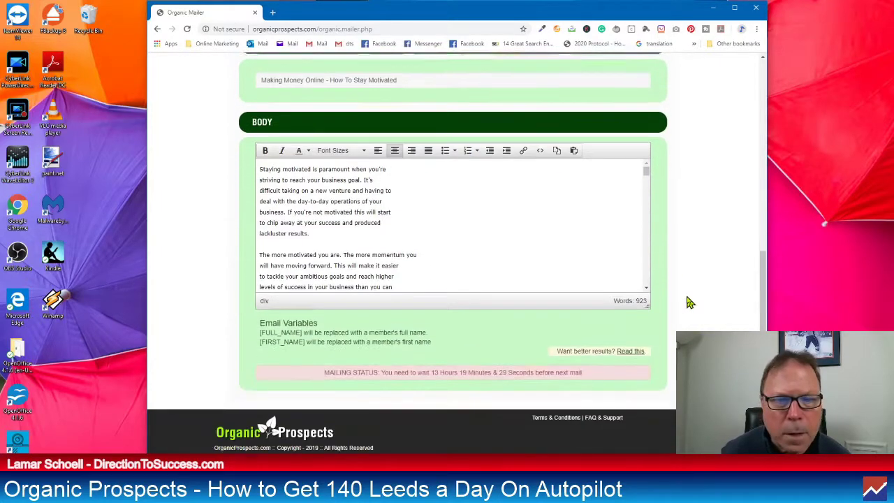
left_click(647, 170)
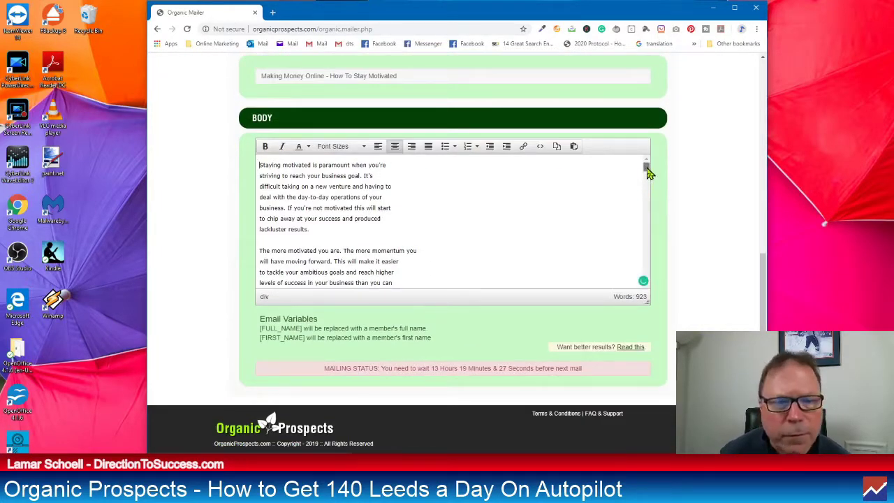
left_click_drag(647, 170, 647, 280)
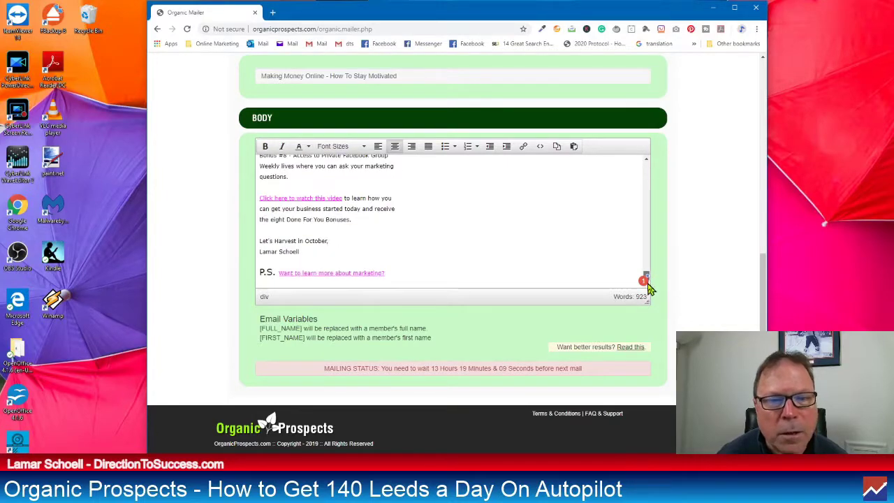
left_click(633, 278)
Review the mailer's saved email, subject line, body and prospect lists, and open the mailing stats.
scroll(694, 217, "up", 3)
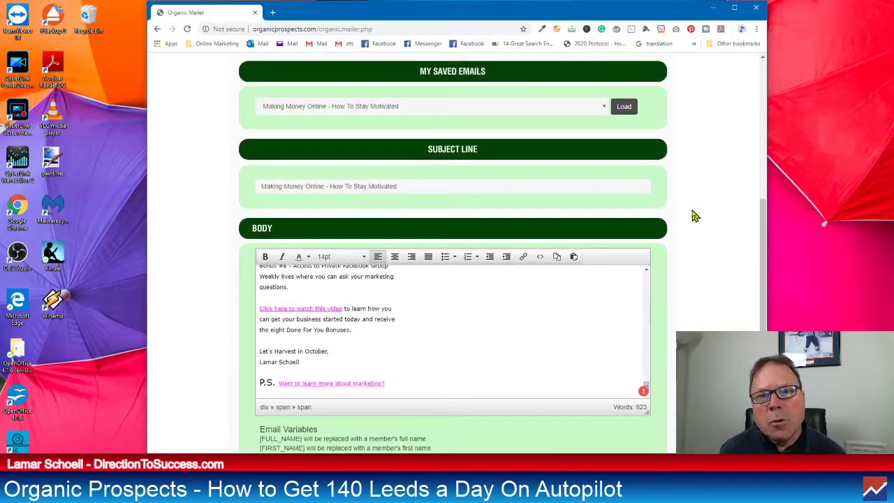
scroll(694, 217, "up", 3)
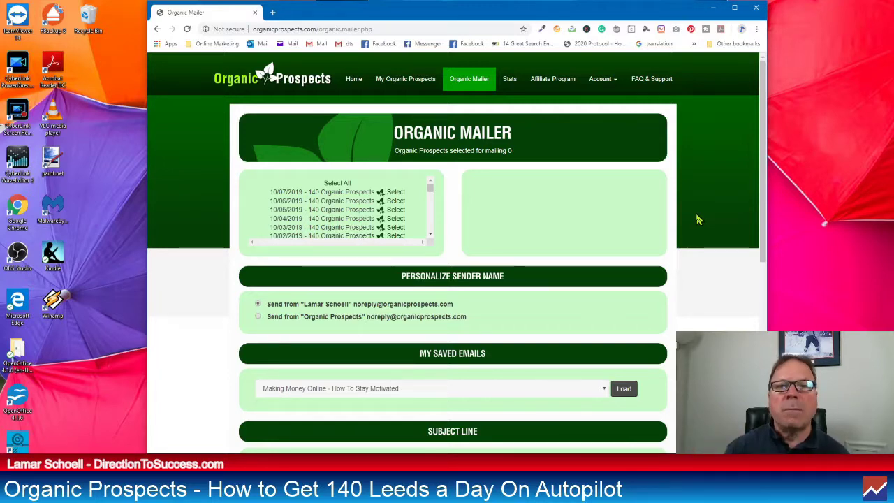
scroll(692, 251, "down", 3)
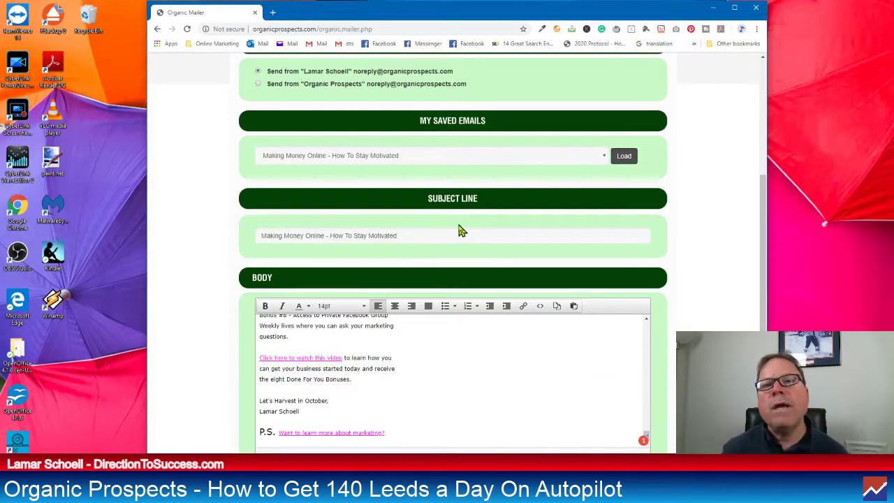
scroll(482, 374, "down", 1)
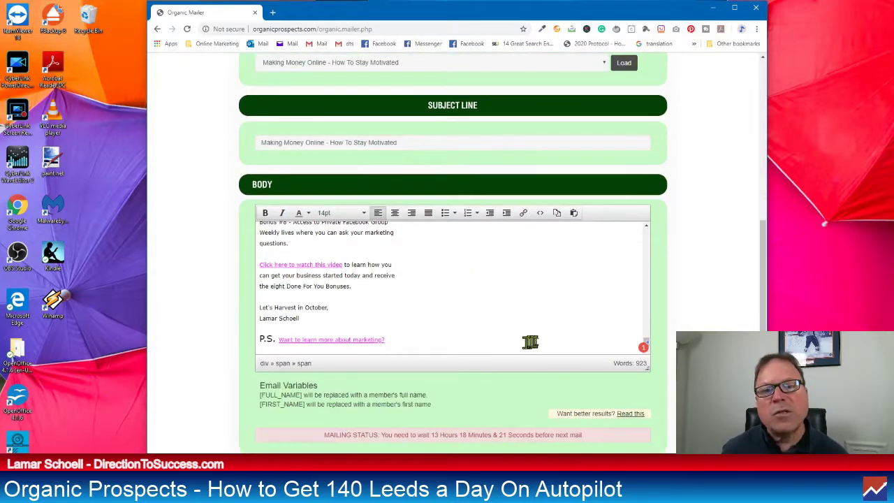
scroll(700, 302, "up", 5)
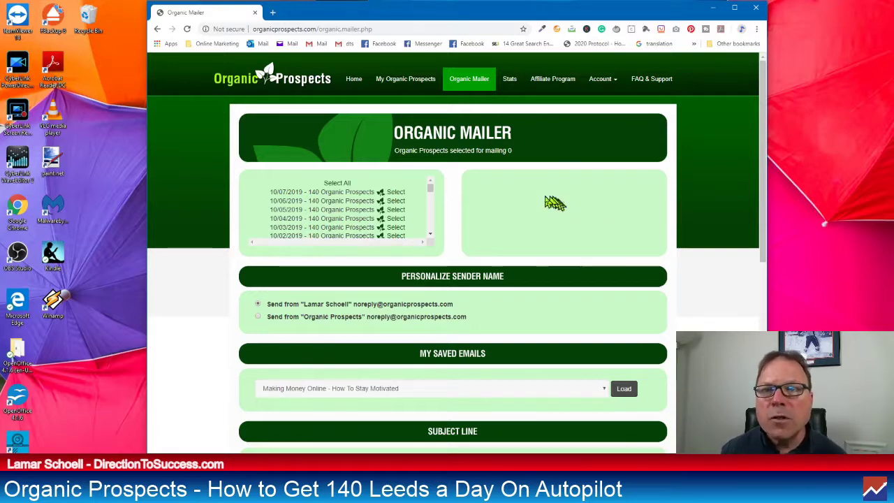
left_click(511, 81)
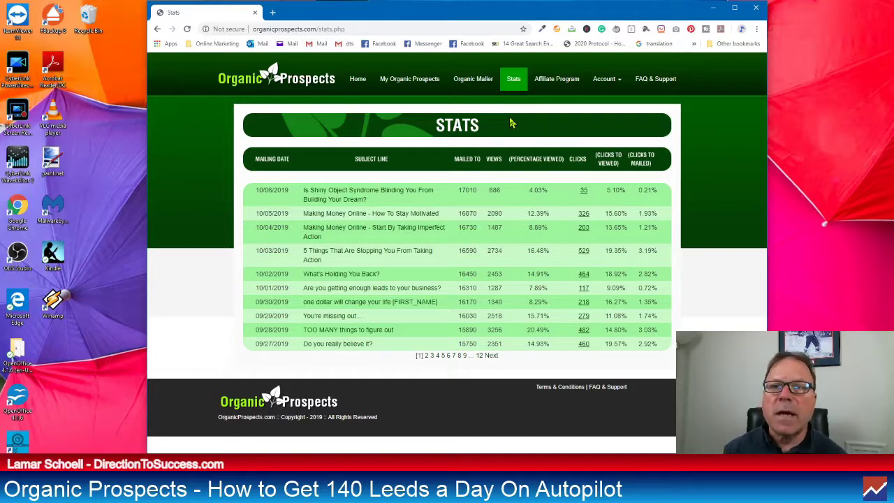
Open the affiliate program page and examine the affiliate link and the recurring commission per member on each layer.
left_click(550, 80)
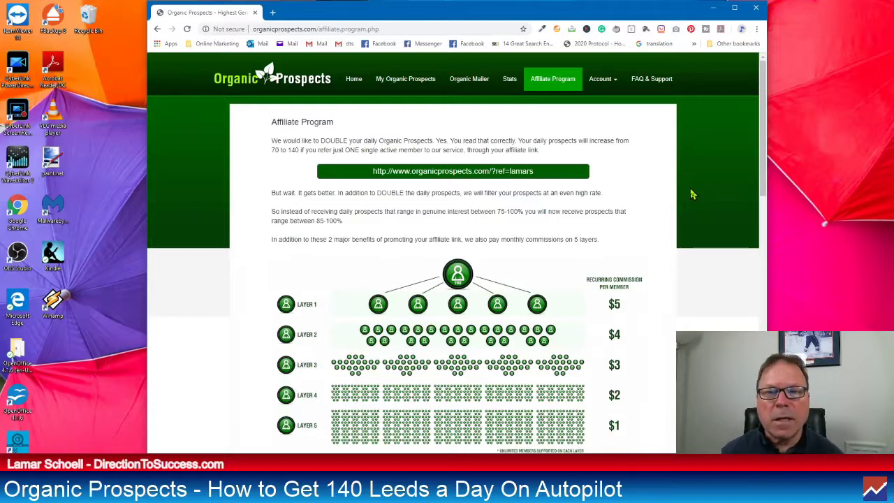
scroll(692, 193, "down", 1)
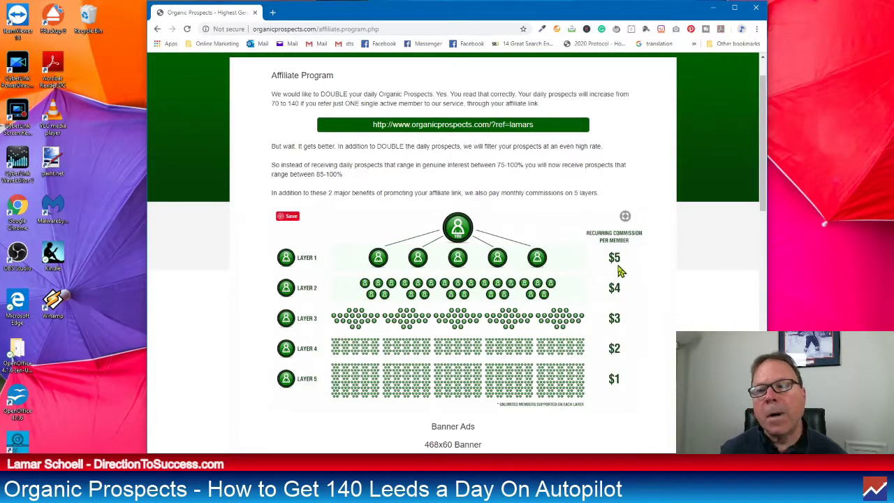
scroll(623, 269, "down", 2)
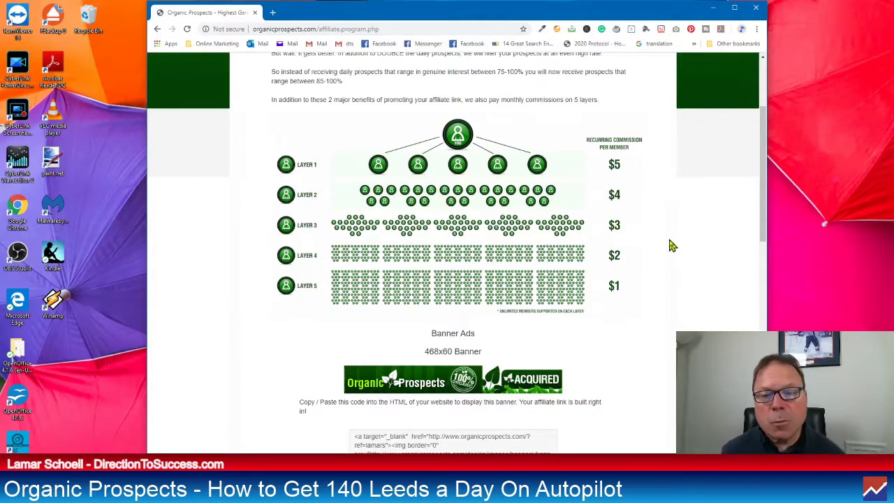
scroll(671, 245, "down", 1)
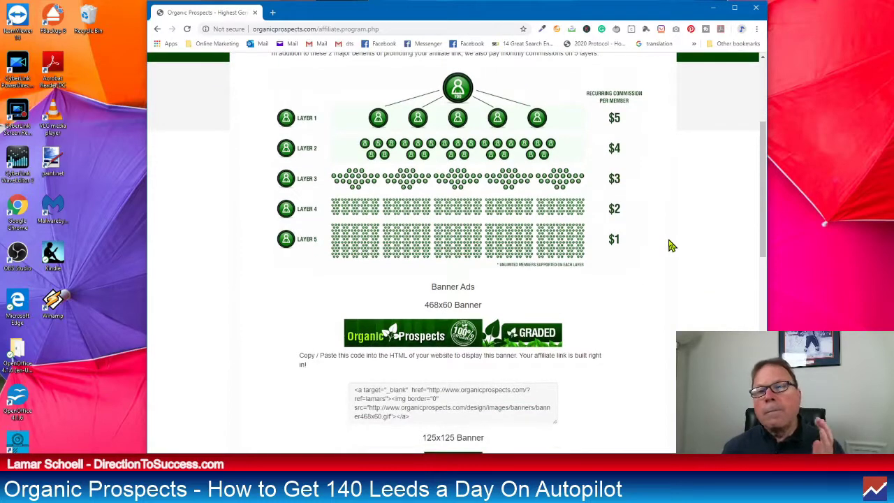
scroll(671, 245, "down", 1)
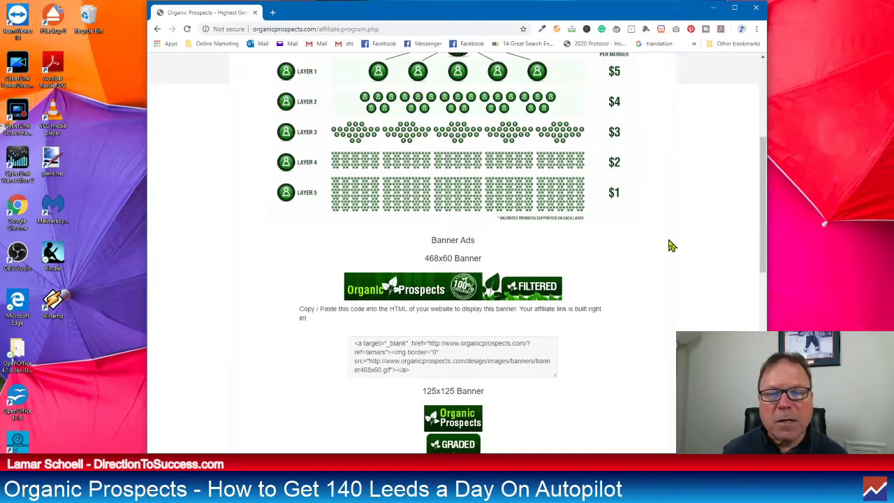
Look through the banner ads and select the HTML code of the 120x600 banner, followed by that of the 125x125 banner.
scroll(671, 245, "down", 2)
scroll(629, 204, "down", 1)
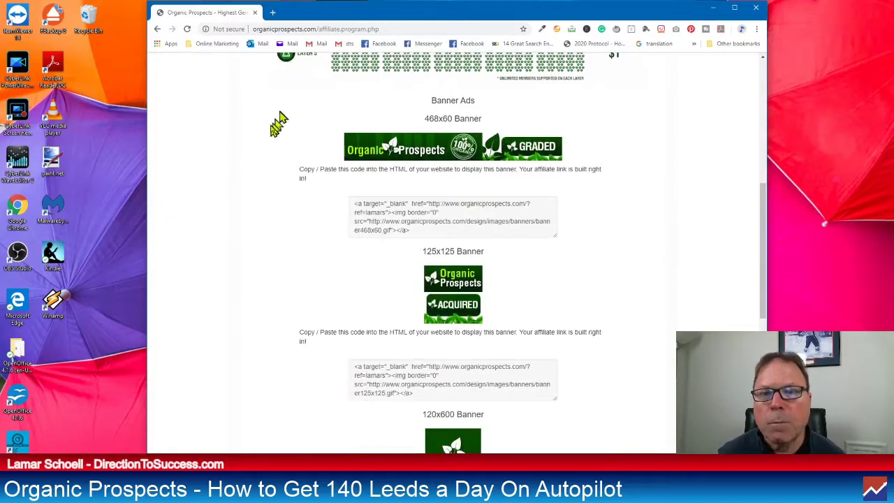
scroll(495, 191, "down", 5)
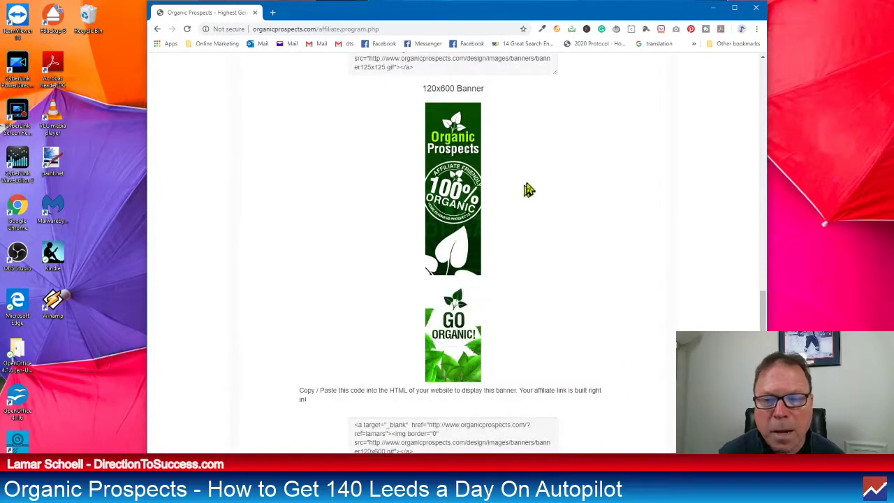
scroll(529, 191, "down", 2)
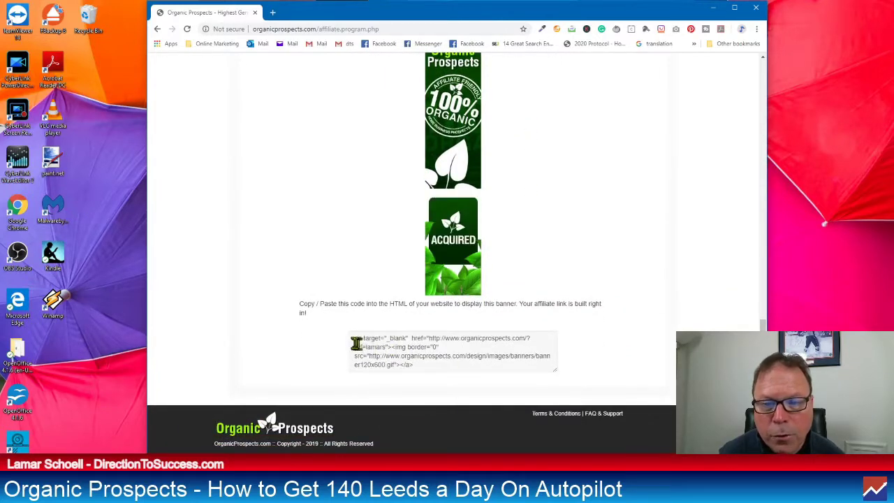
left_click_drag(357, 343, 424, 366)
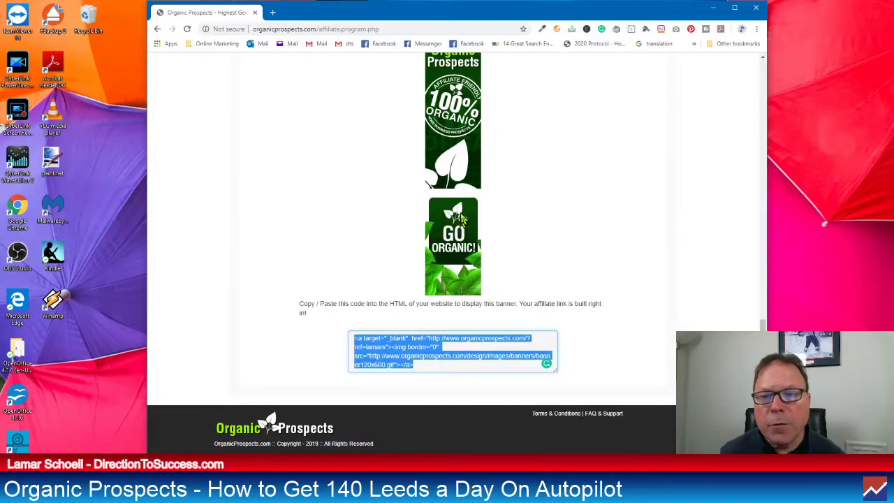
scroll(462, 315, "up", 5)
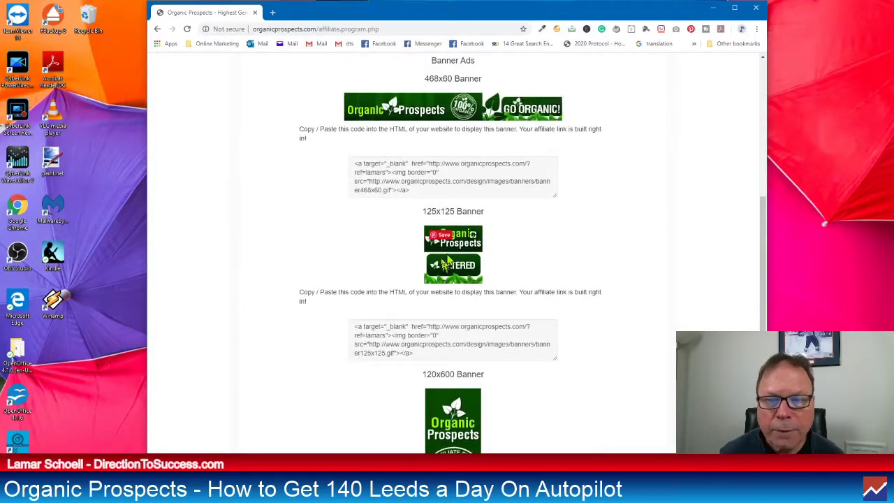
left_click_drag(443, 351, 349, 331)
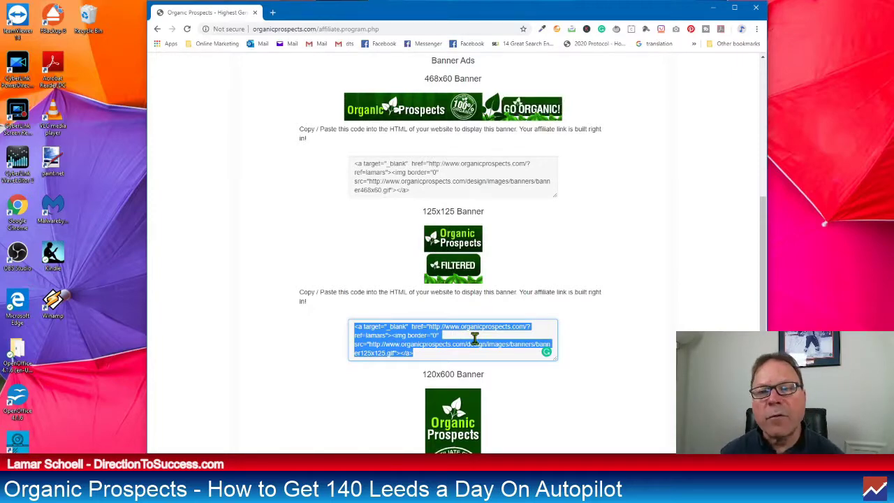
Return to the five-layer commission chart and the affiliate link above it for another look.
scroll(514, 279, "up", 3)
scroll(573, 236, "up", 1)
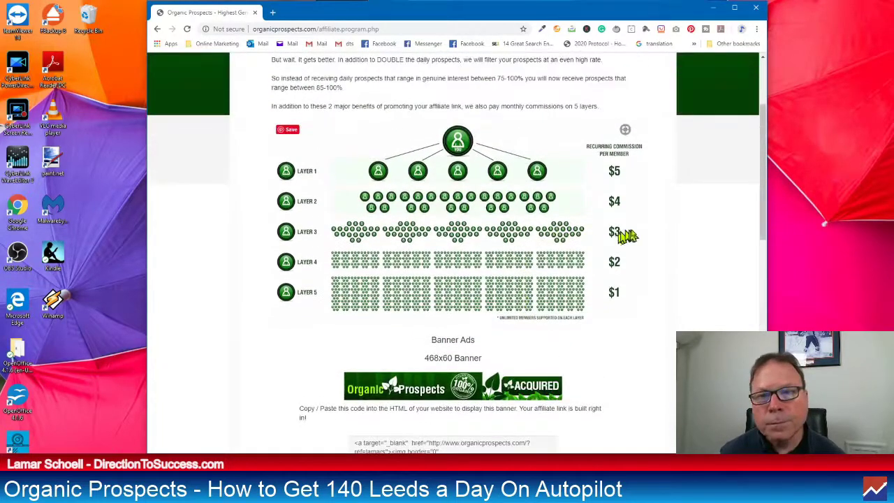
scroll(681, 230, "up", 2)
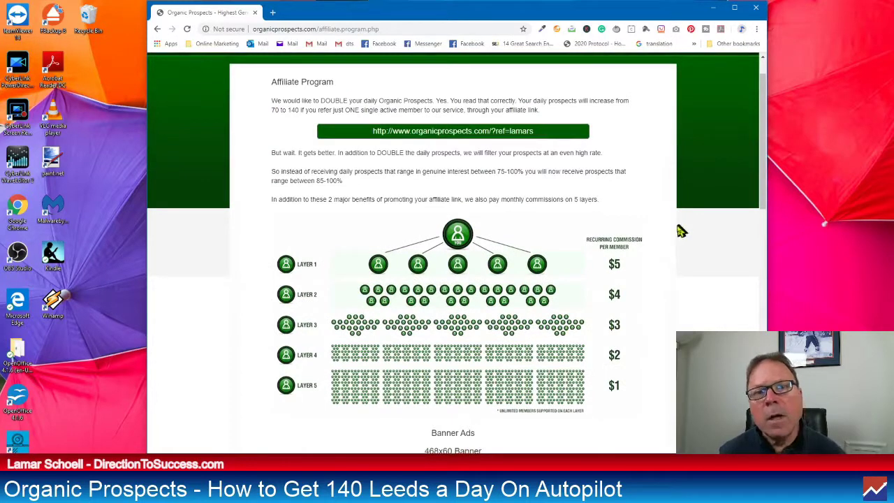